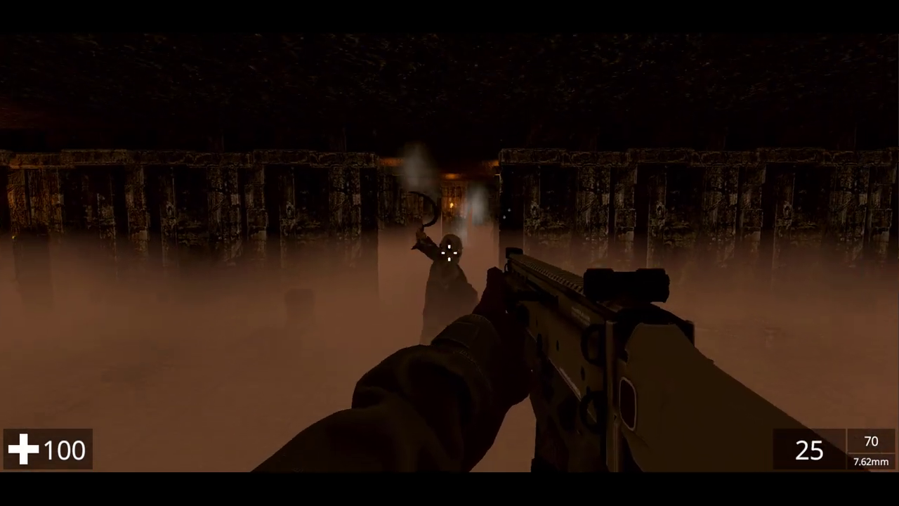
click(449, 253)
key(w)
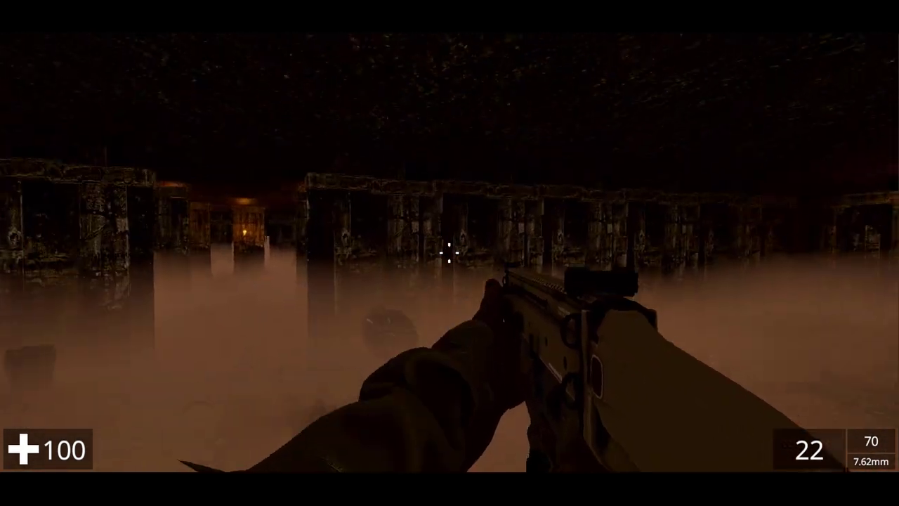
key(w)
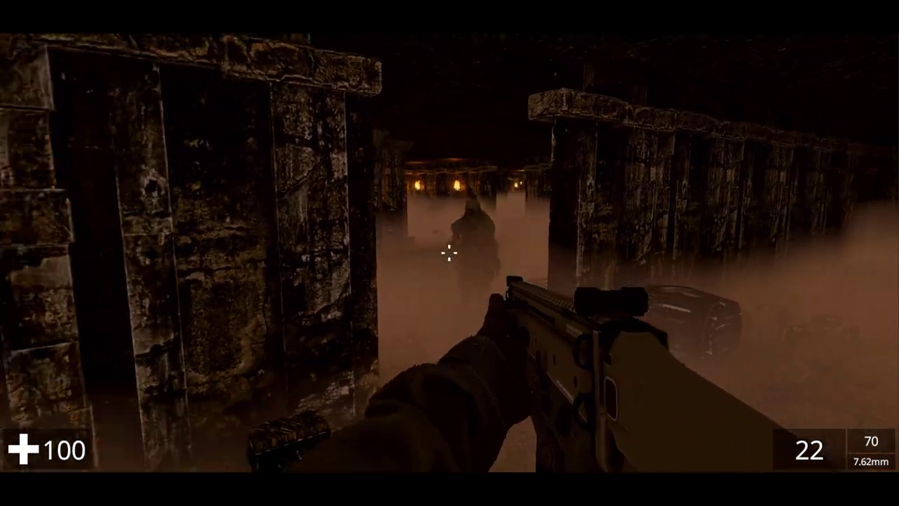
click(449, 253)
click(449, 253)
click(449, 253)
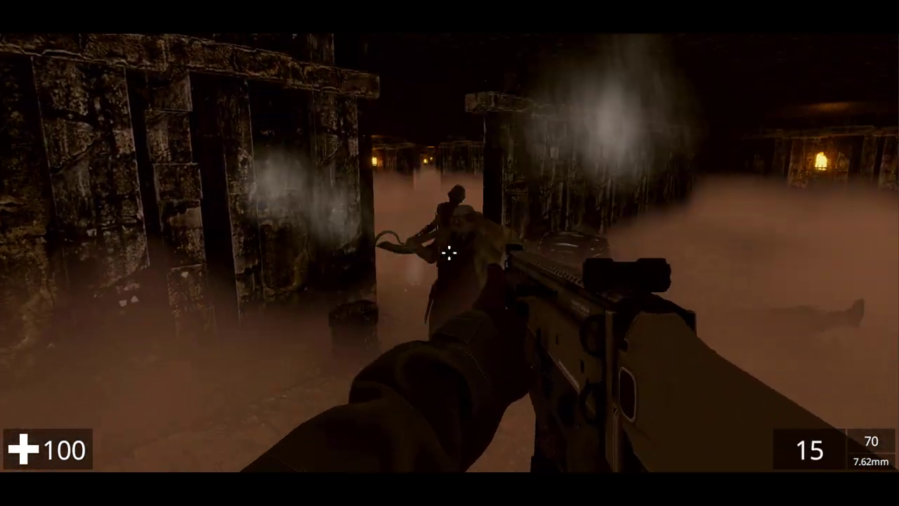
click(449, 253)
click(448, 252)
click(449, 253)
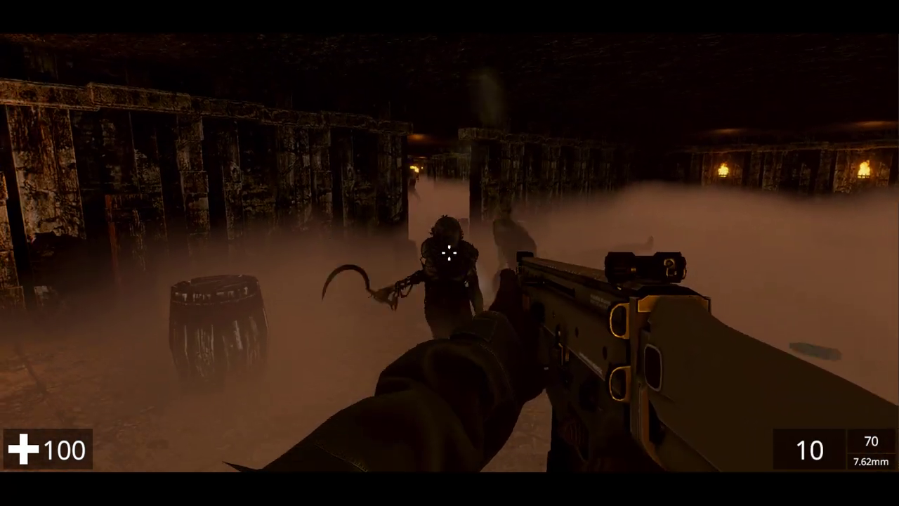
click(449, 252)
click(449, 253)
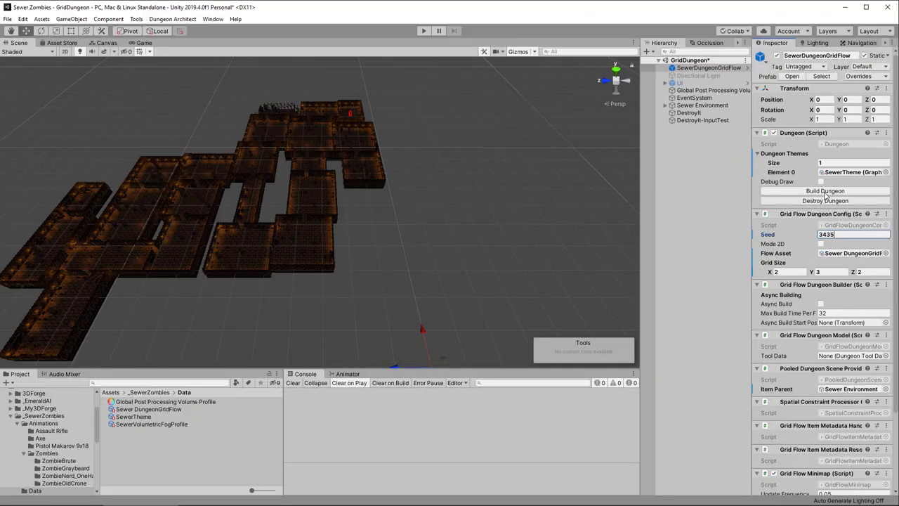
- Build the dungeon with seed 3435, and rebuild it with the seed set to 3
click(825, 193)
click(848, 233)
text(3)
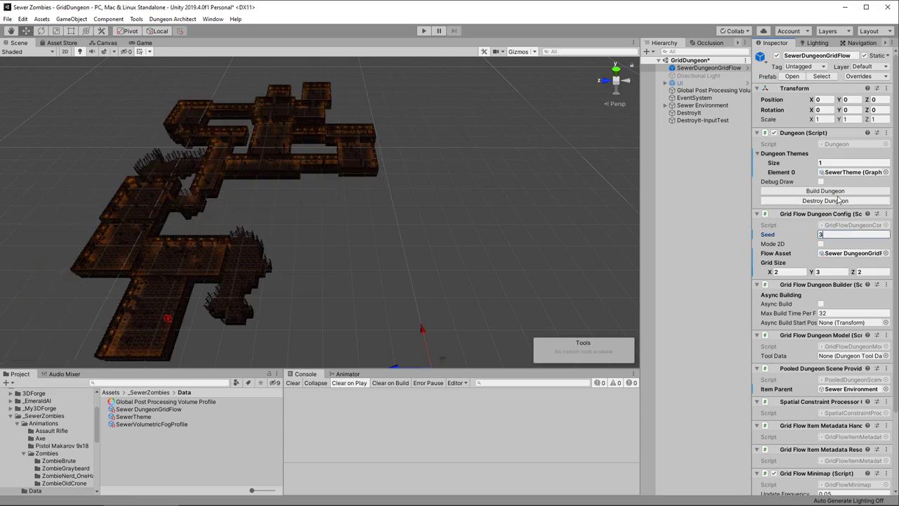
click(837, 194)
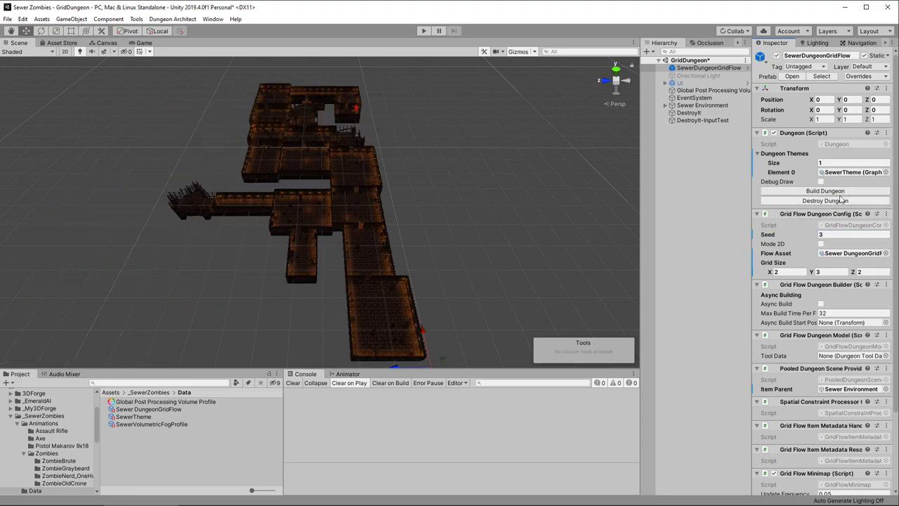
- Change the dungeon seed to 6 and rebuild, and repeat the rebuild with seed 8
click(845, 233)
text(6)
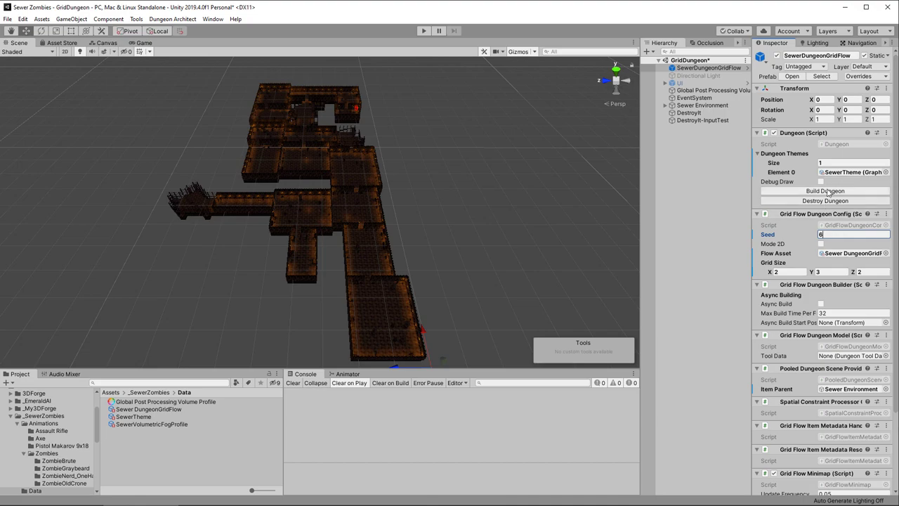
click(828, 192)
click(835, 234)
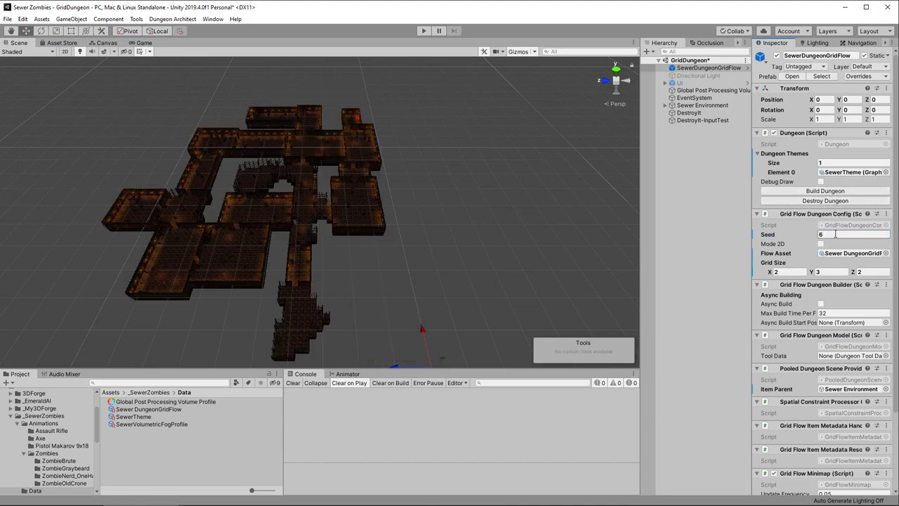
click(835, 233)
click(829, 193)
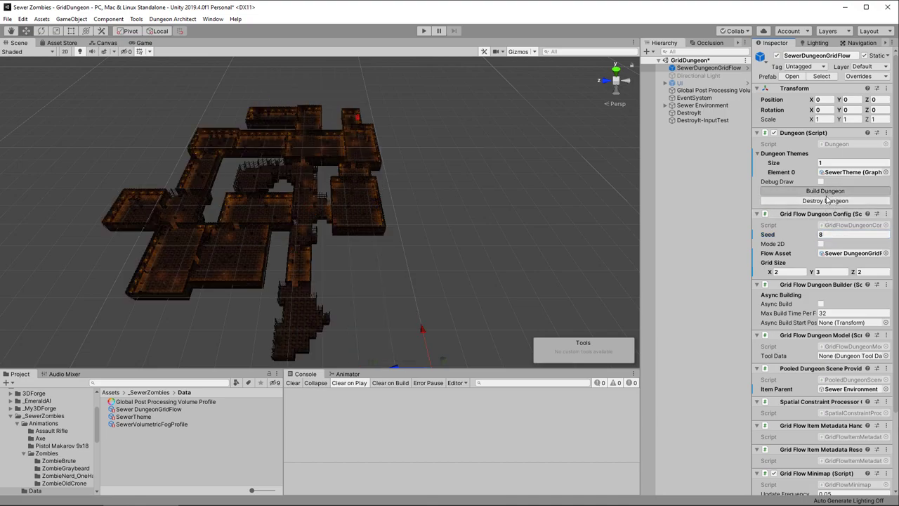
- Set the dungeon seed to 315 and rebuild the dungeon
click(832, 234)
text(315)
click(828, 192)
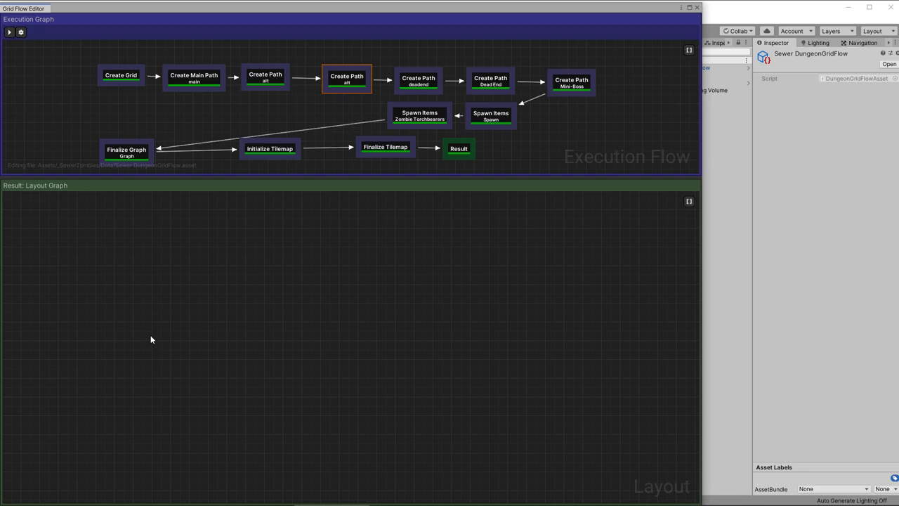
- Execute the grid flow graph and examine the layouts of the Create Grid, Create Main Path and first alt Create Path nodes
click(10, 32)
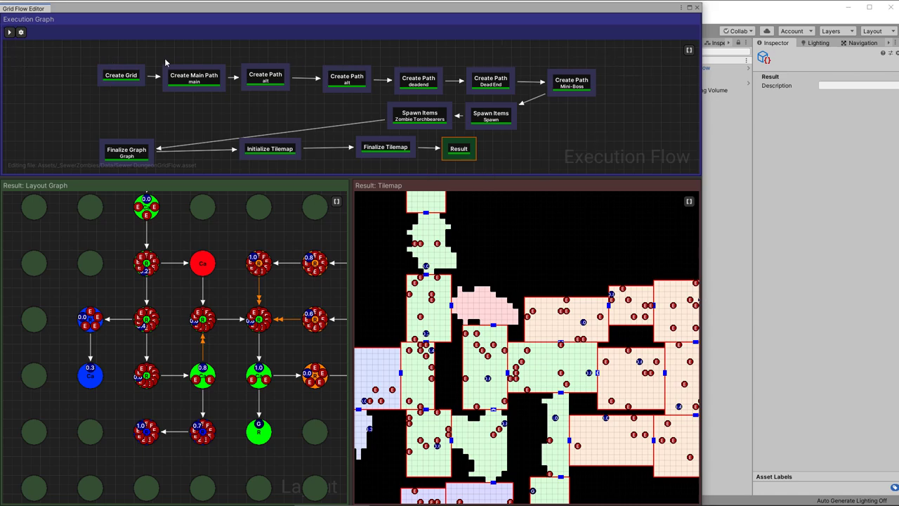
click(117, 81)
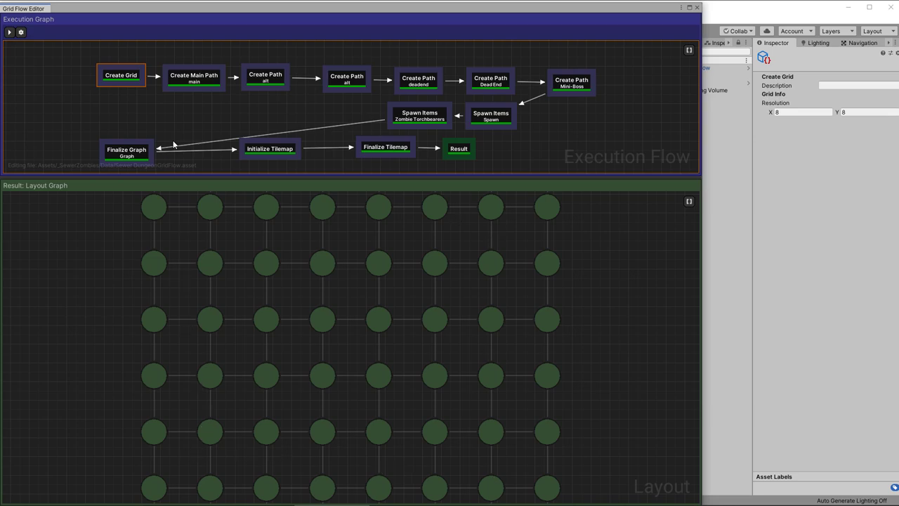
click(203, 85)
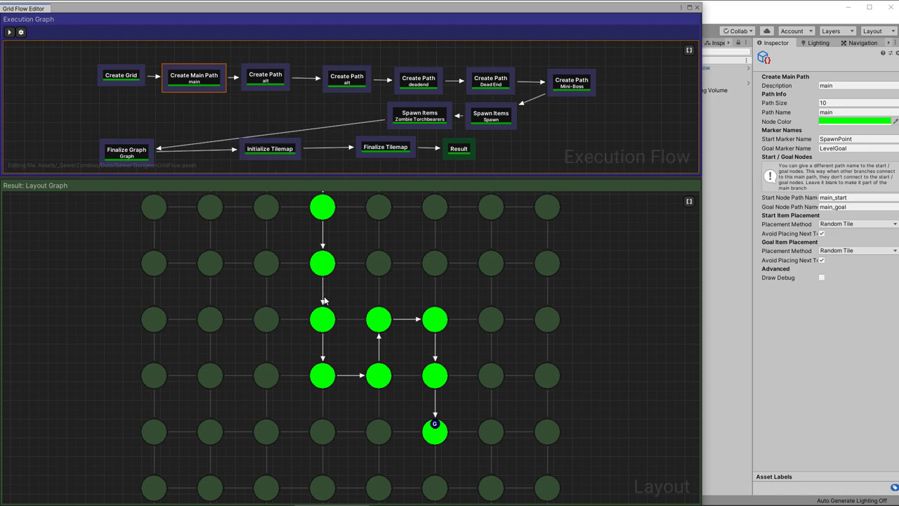
scroll(377, 307, down, 3)
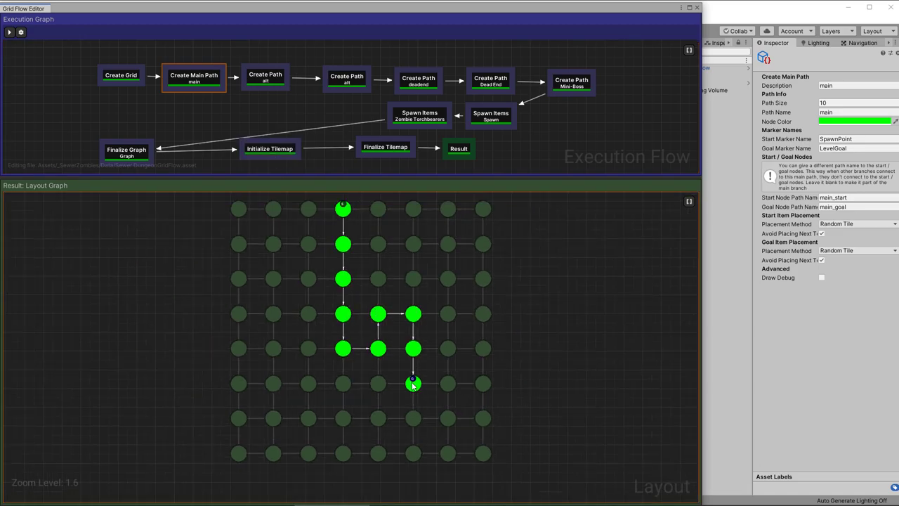
click(266, 81)
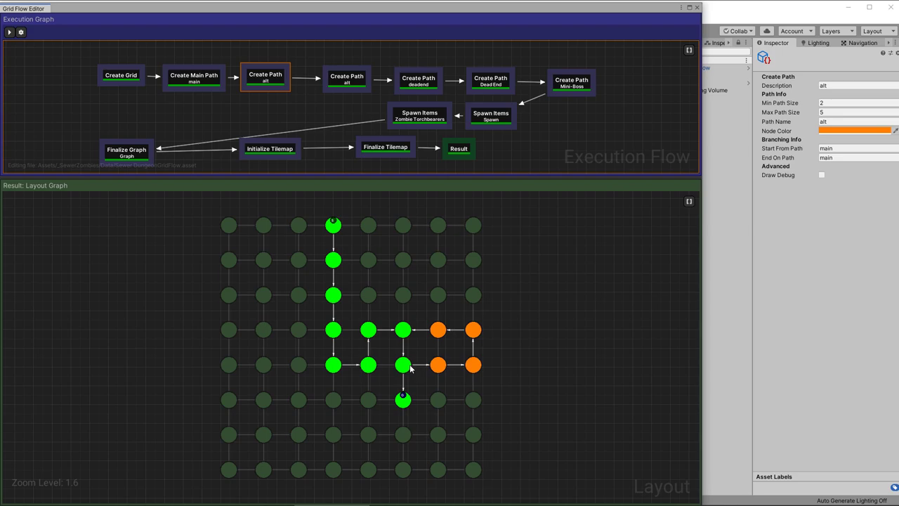
- Make the second alt Create Path node start from the main path, re-execute the flow graph and show that node's layout
click(343, 82)
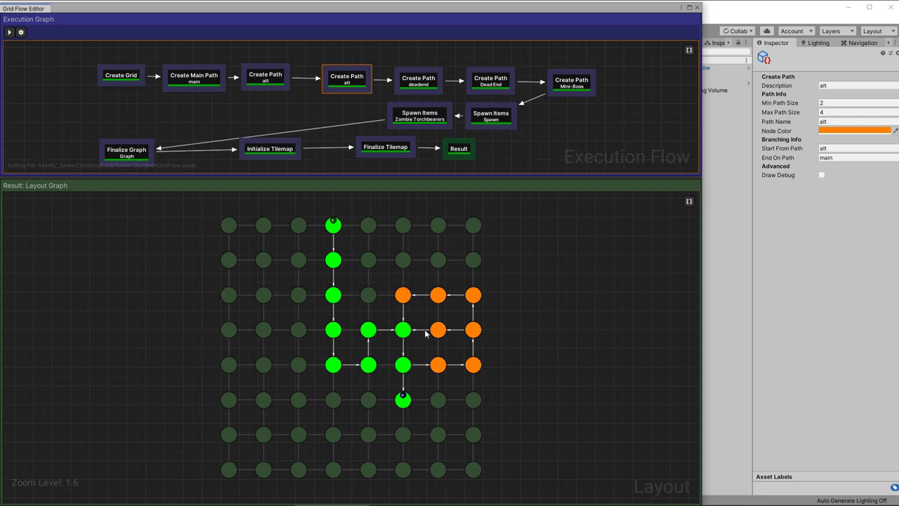
click(833, 147)
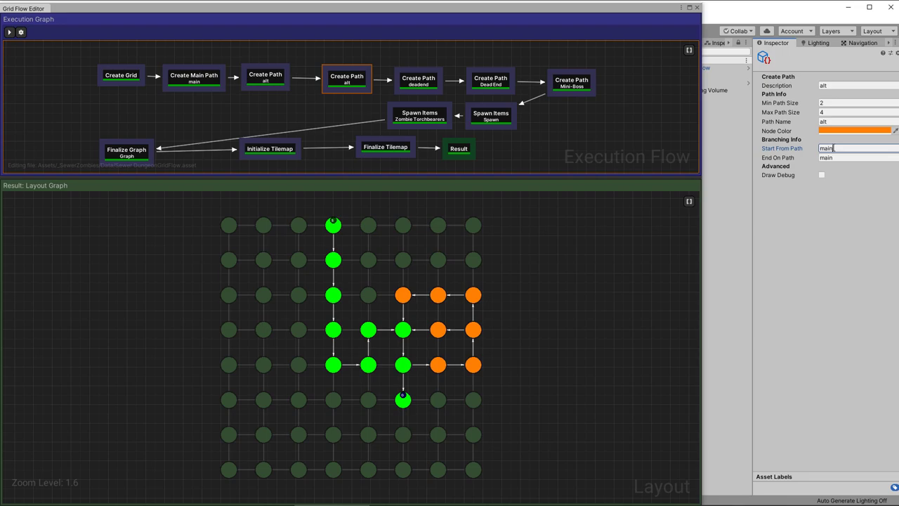
click(9, 32)
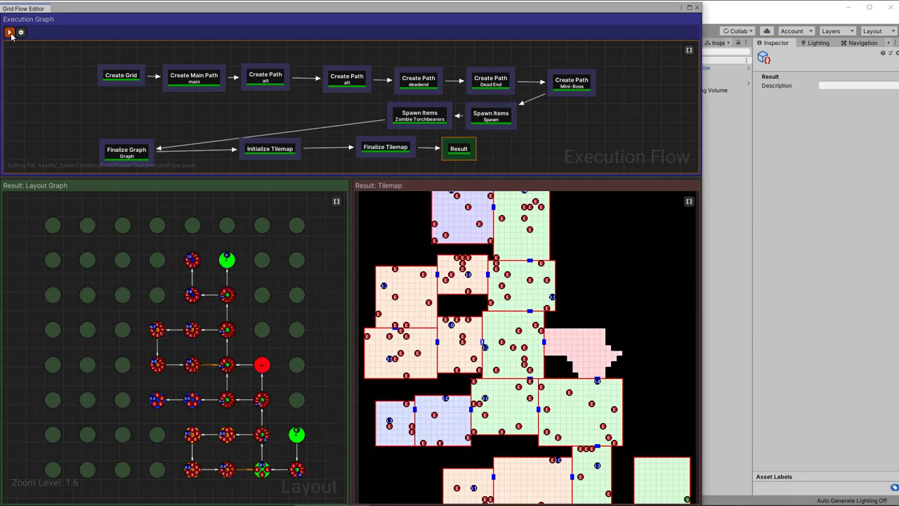
click(351, 80)
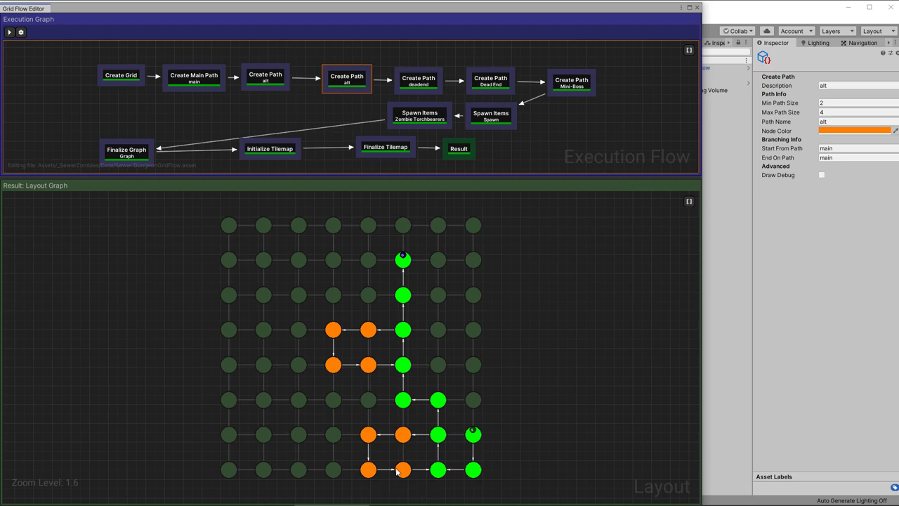
- Examine the settings and layouts of the deadend, Dead End and Mini-Boss Create Path nodes
click(417, 79)
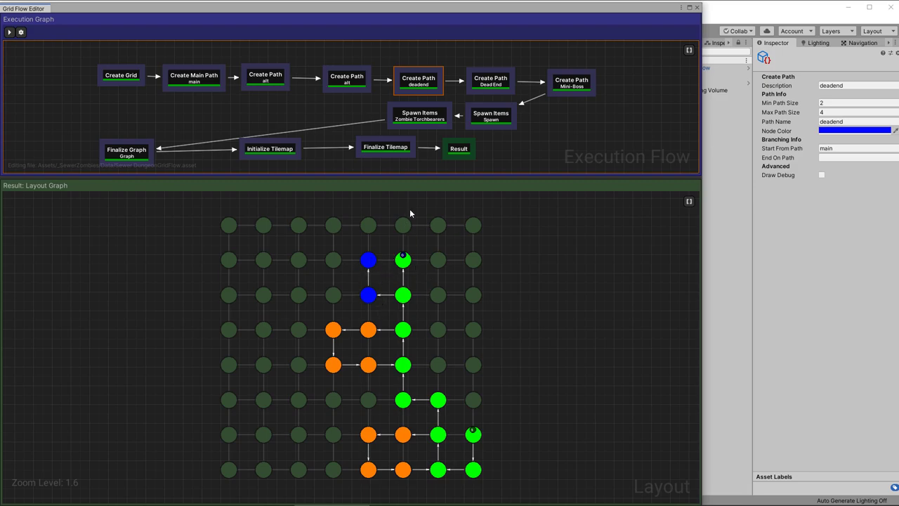
click(500, 81)
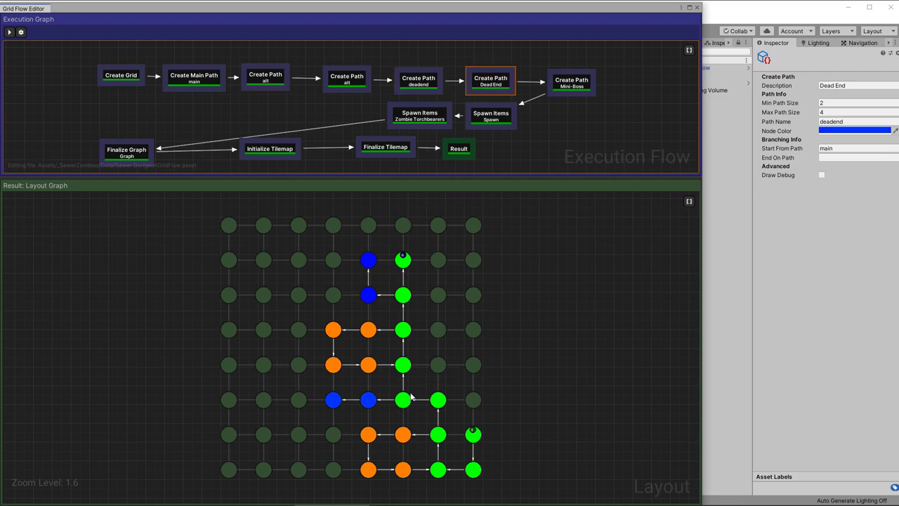
click(577, 87)
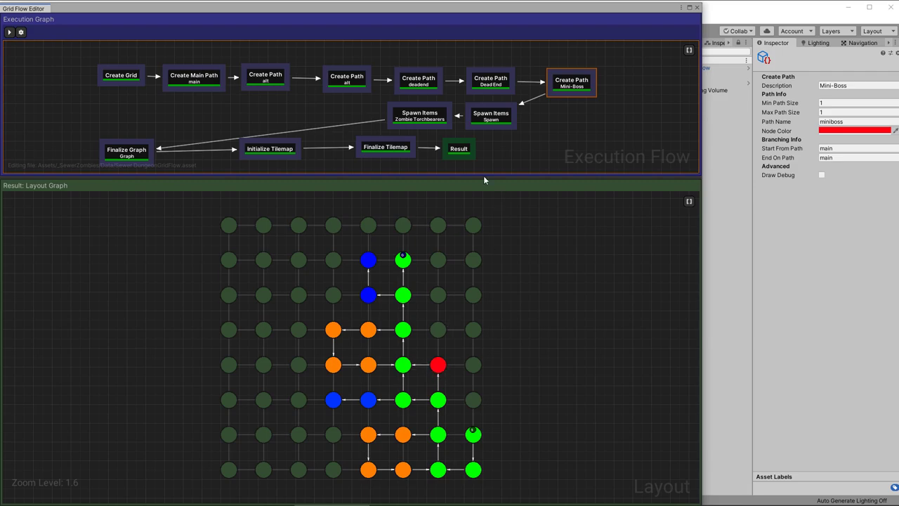
- Examine the Spawn and Zombie Torchbearers item nodes and the Finalize Graph node in the execution graph
click(497, 121)
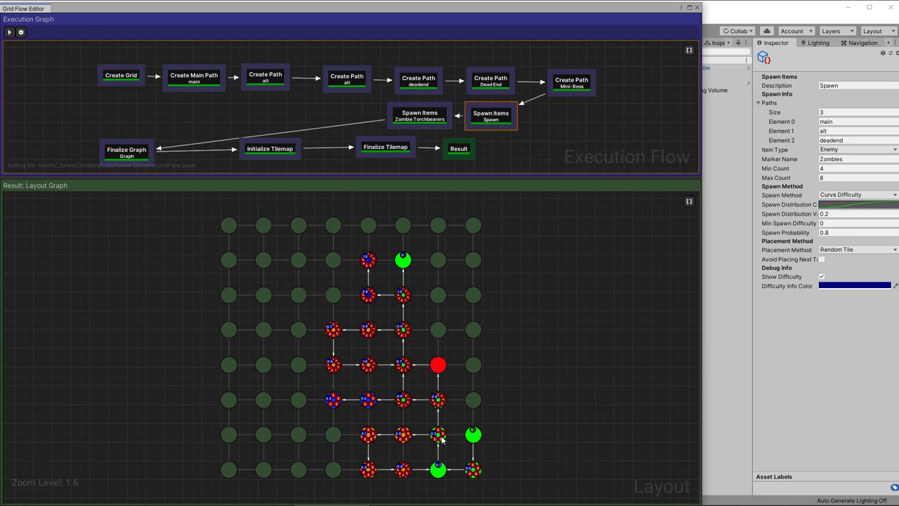
click(429, 119)
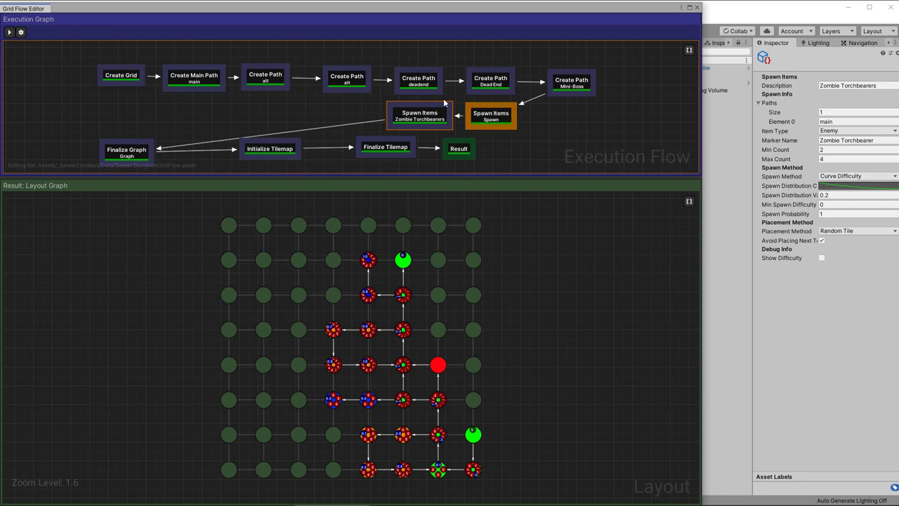
click(135, 157)
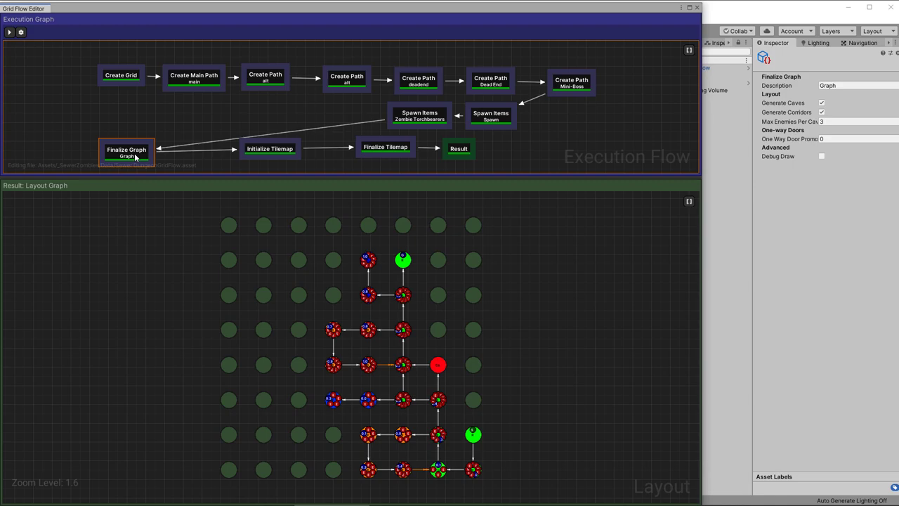
- Review the whole tilemap at the Initialize Tilemap, Finalize Tilemap and Result nodes, and close the Grid Flow Editor
click(277, 153)
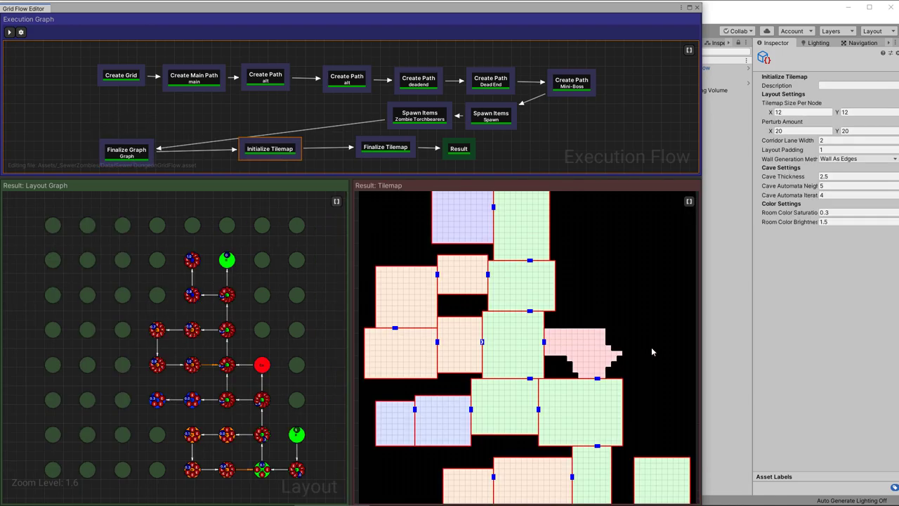
scroll(590, 277, down, 5)
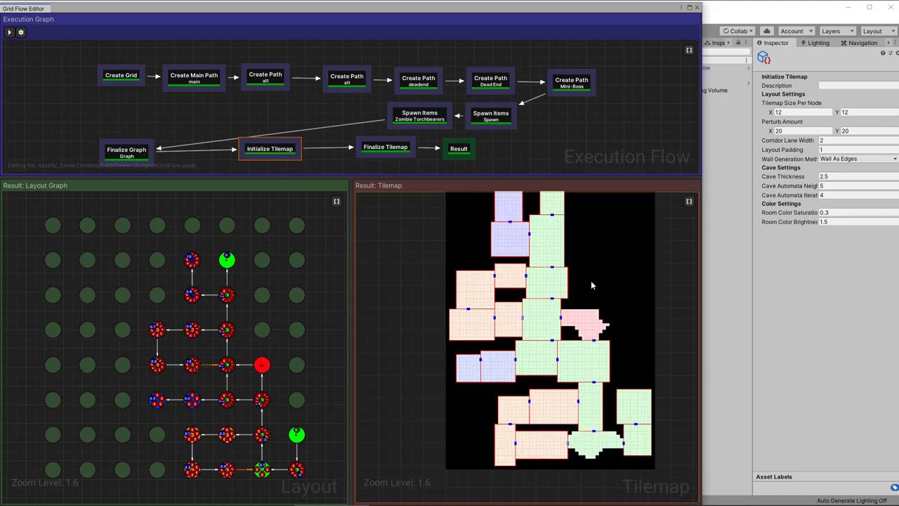
middle_drag(575, 226, 552, 274)
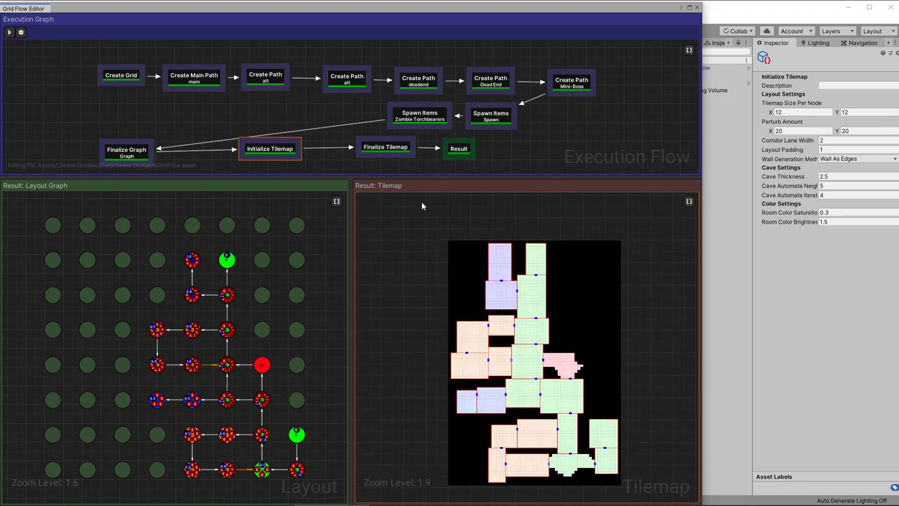
click(380, 150)
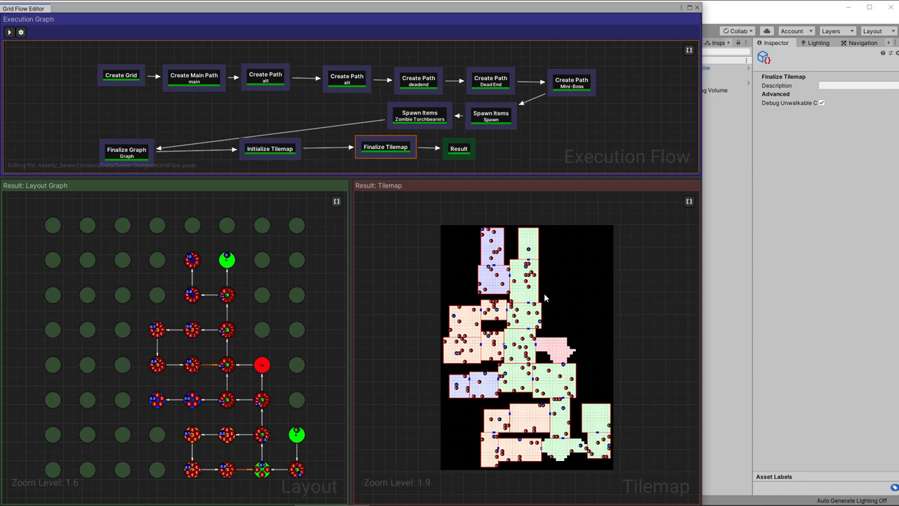
click(458, 149)
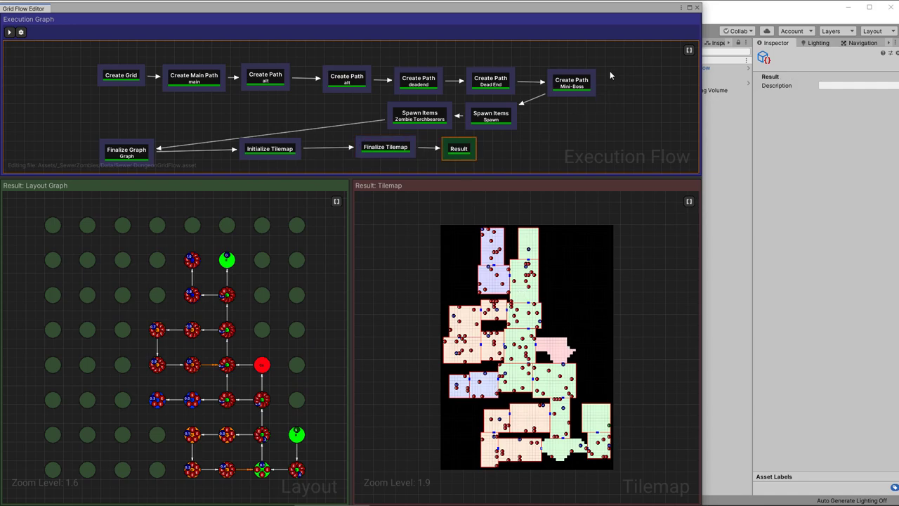
click(697, 8)
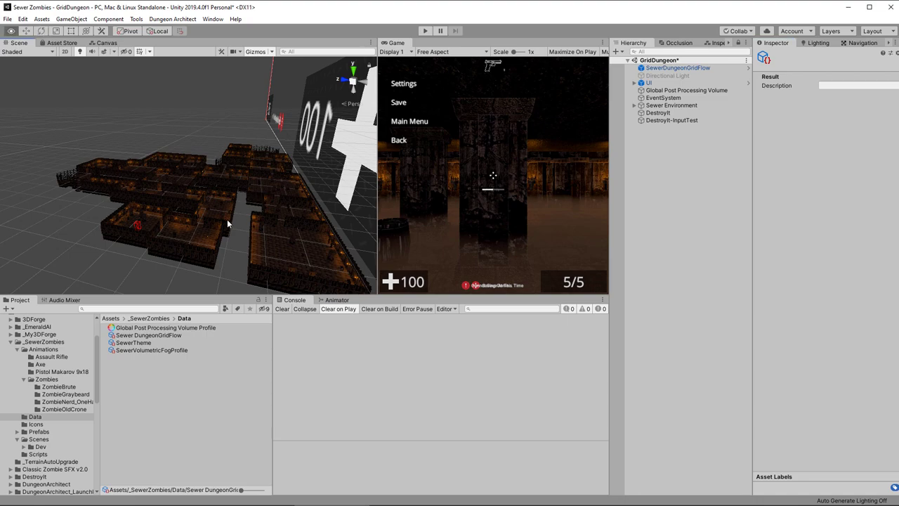
- Look over the built dungeon in the scene and examine the marker and prop nodes of the SewerTheme dungeon theme
alt+drag(227, 223, 232, 287)
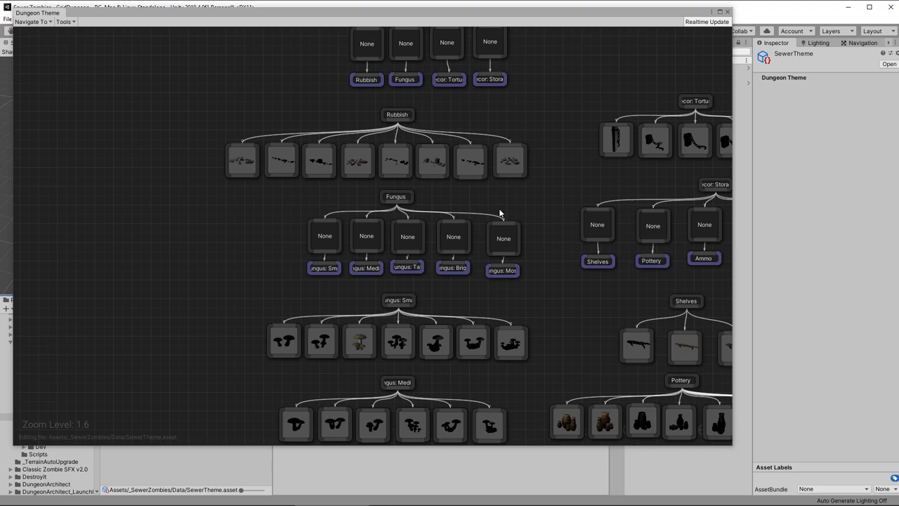
scroll(504, 208, down, 10)
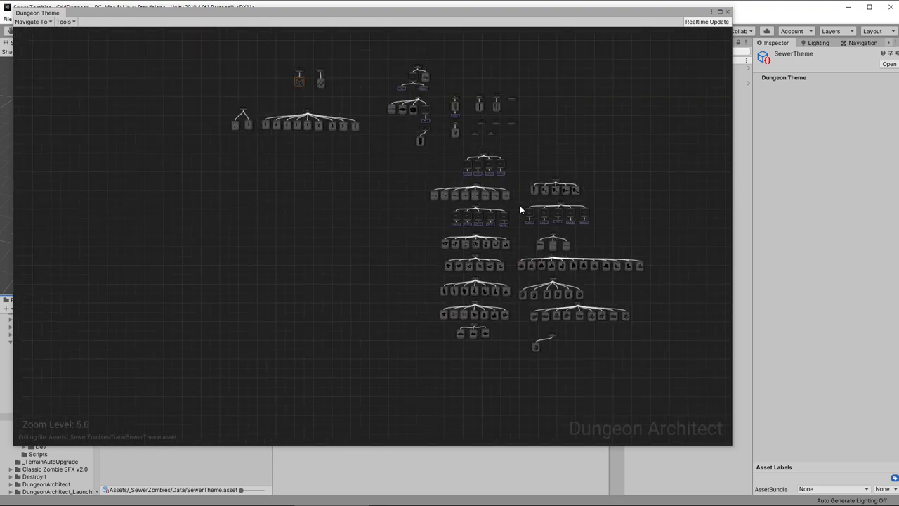
middle_drag(520, 205, 422, 269)
scroll(421, 250, up, 8)
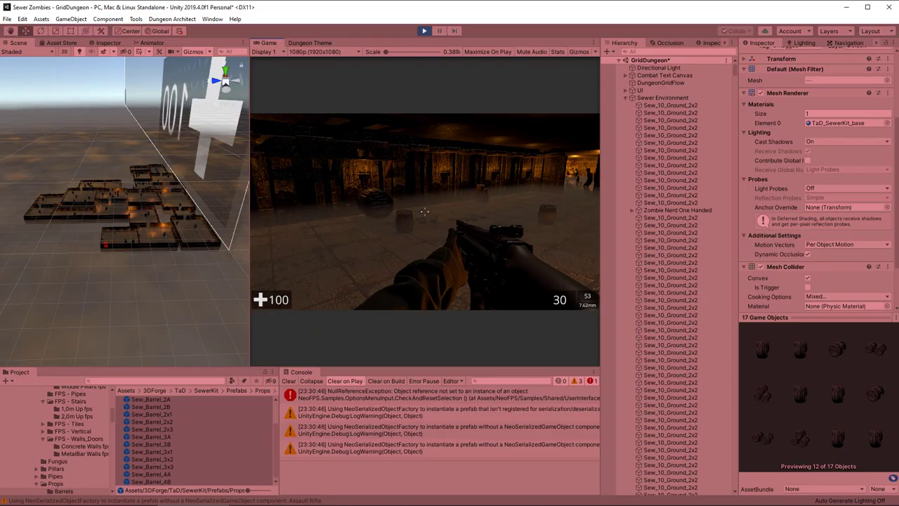
- Play-test the generated sewer dungeon by advancing through its rooms and shooting the approaching zombies with the rifle
key(w)
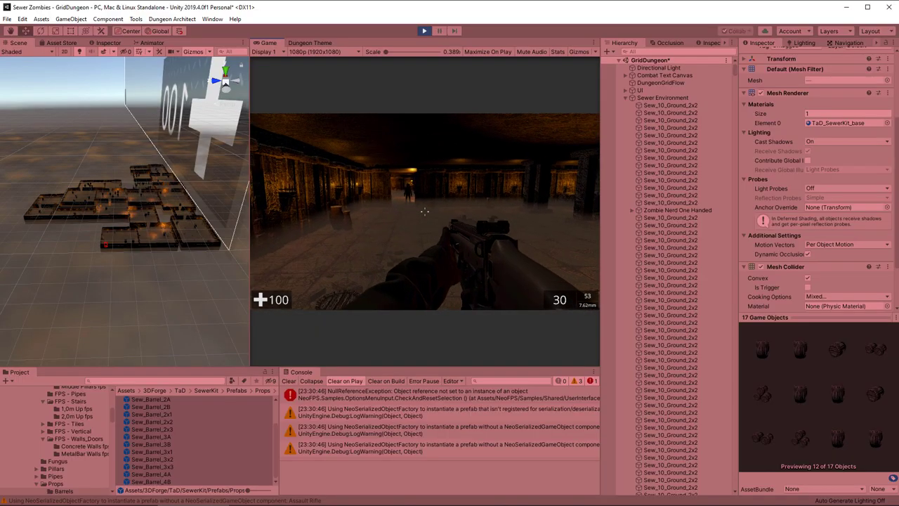
click(424, 211)
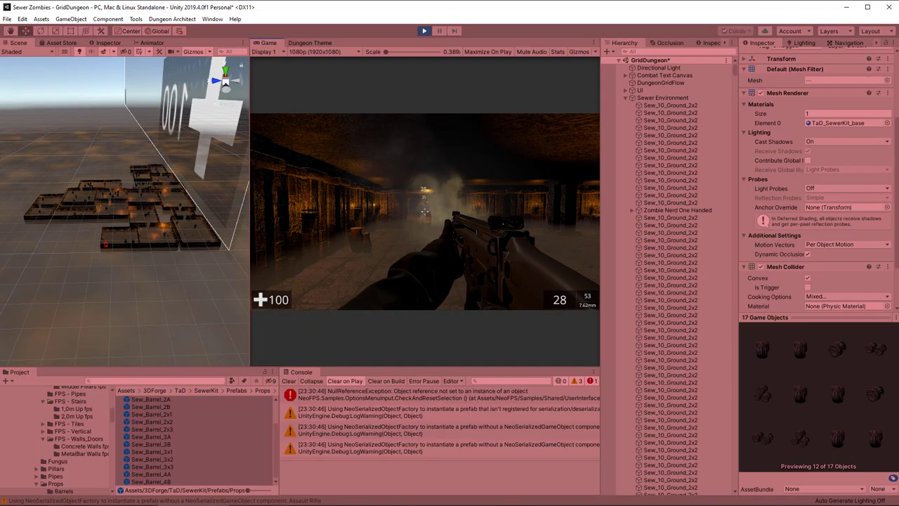
click(424, 211)
click(424, 210)
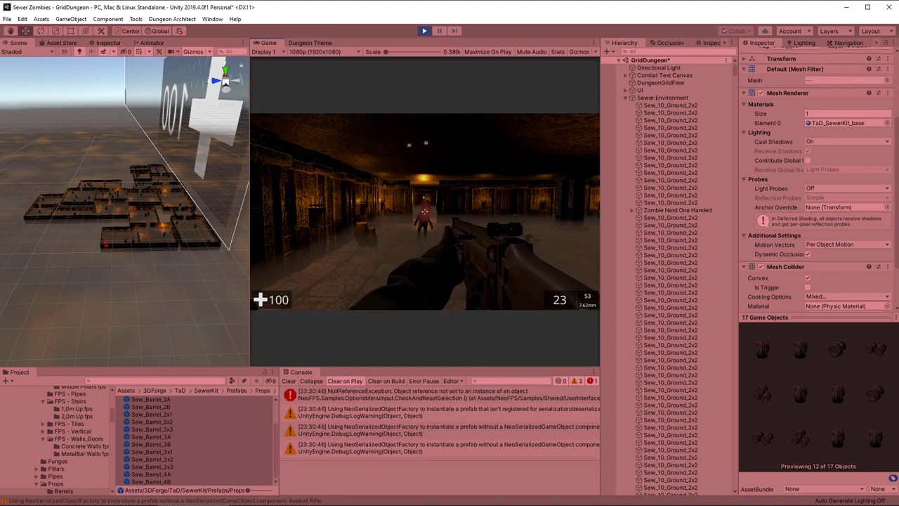
click(424, 210)
click(424, 211)
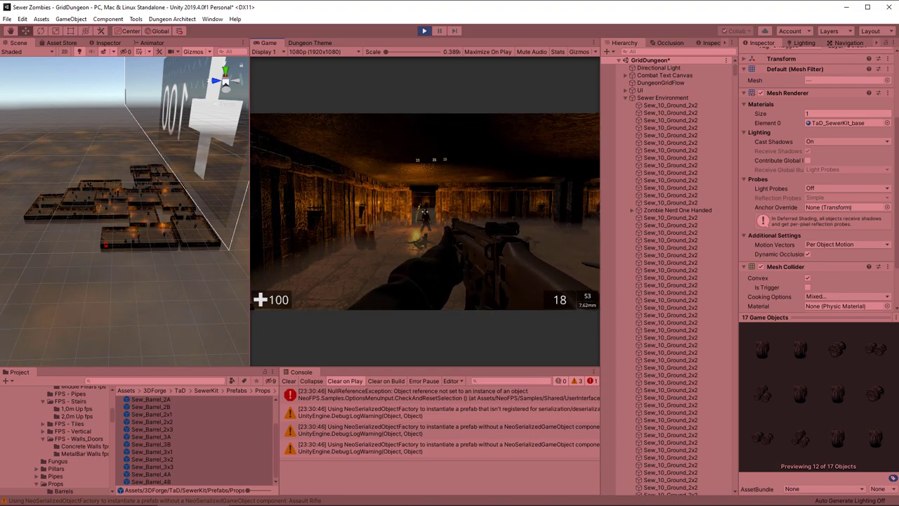
key(w)
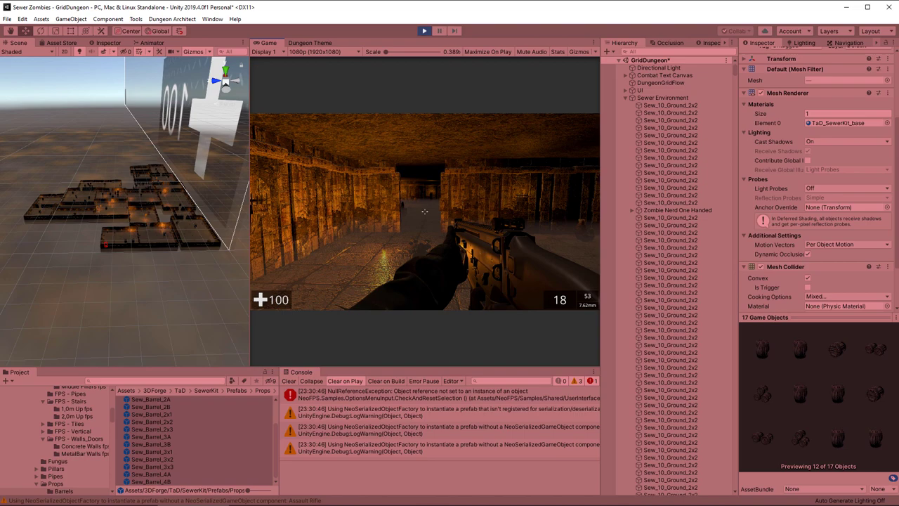
key(w)
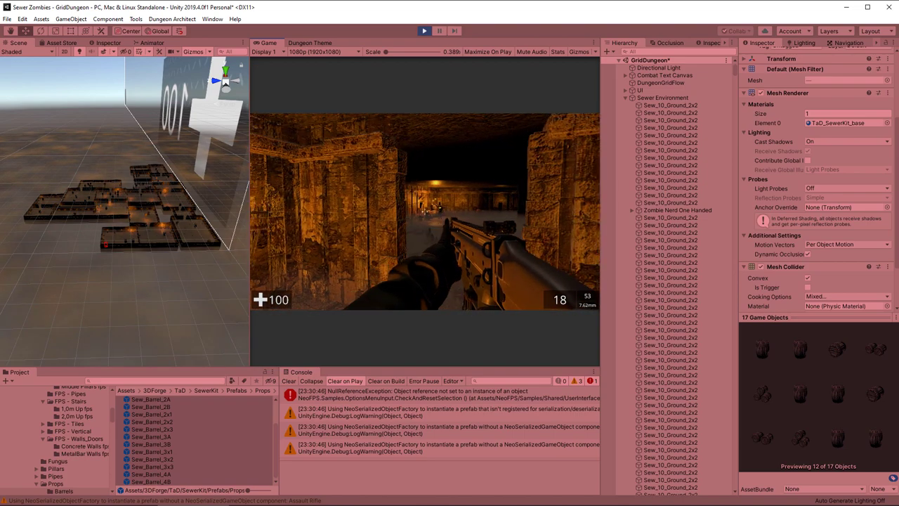
click(424, 211)
click(424, 211)
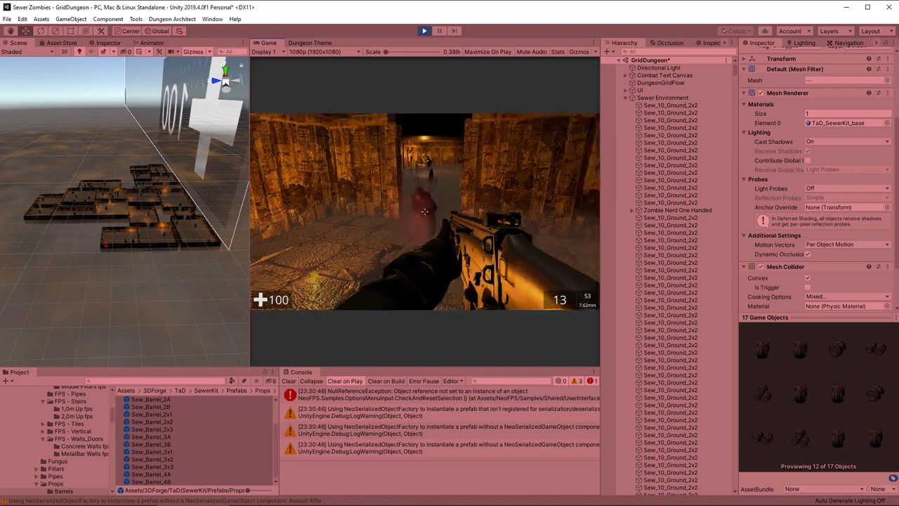
key(w)
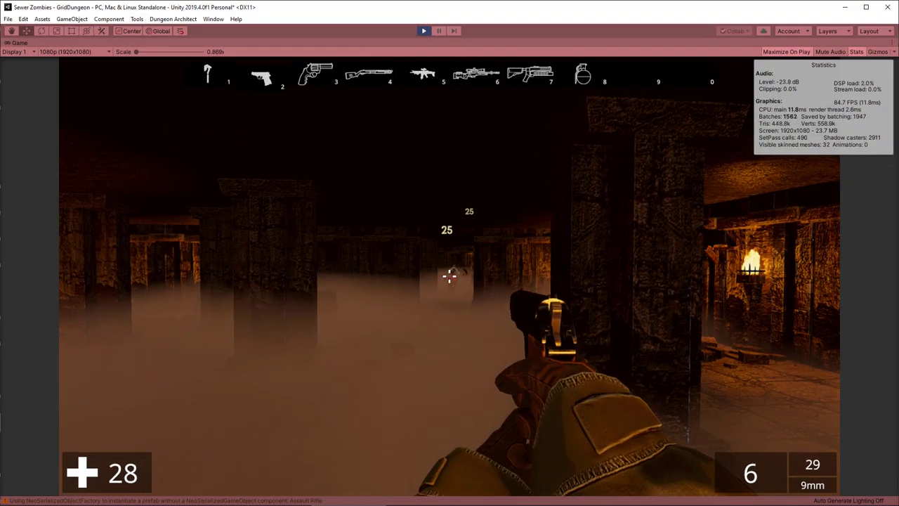
- Walk through the foggy, torch-lit dungeon rooms with the pistol and fire at the distant zombies
key(d)
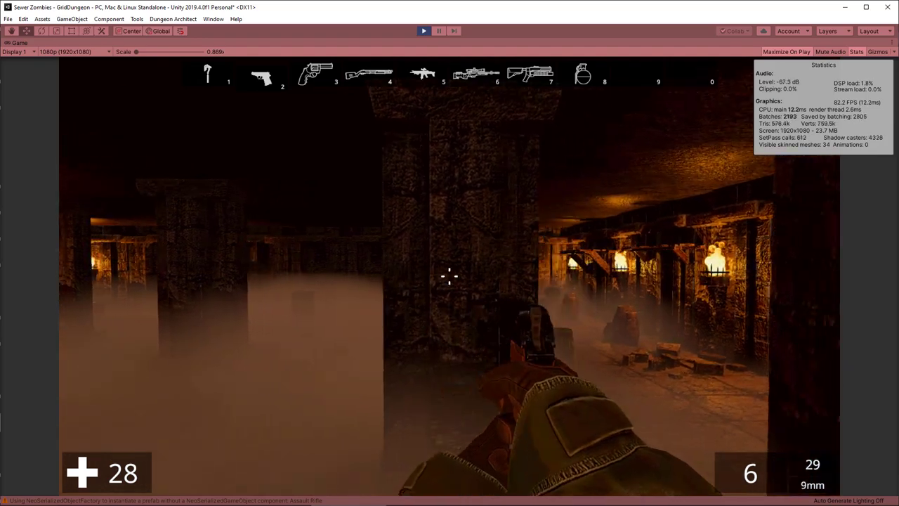
key(w)
key(d)
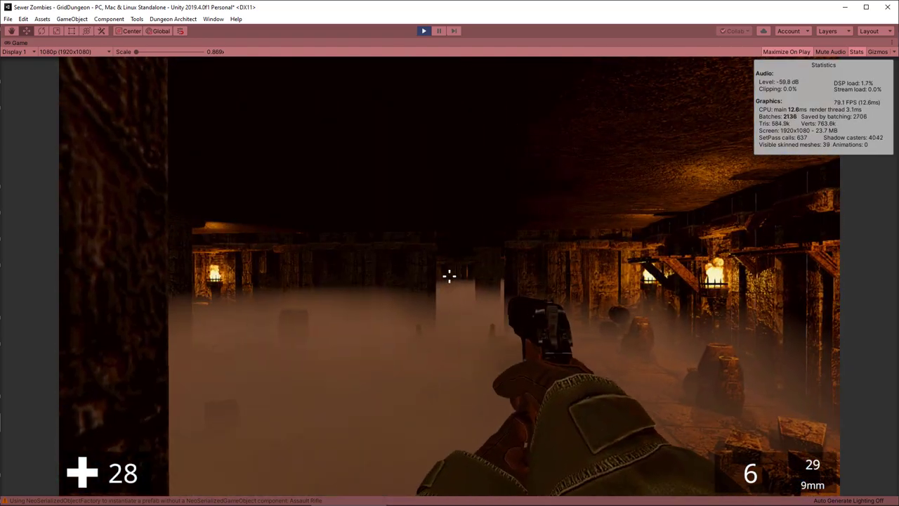
key(w)
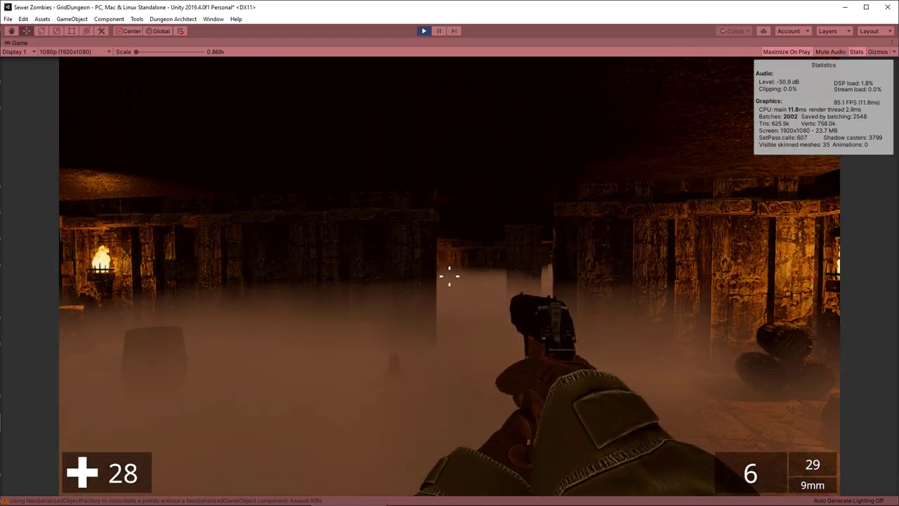
key(w)
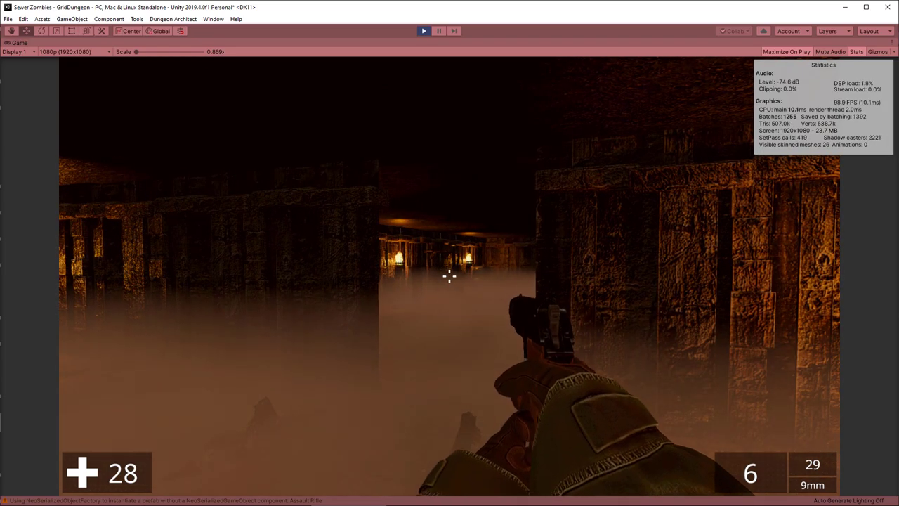
key(w)
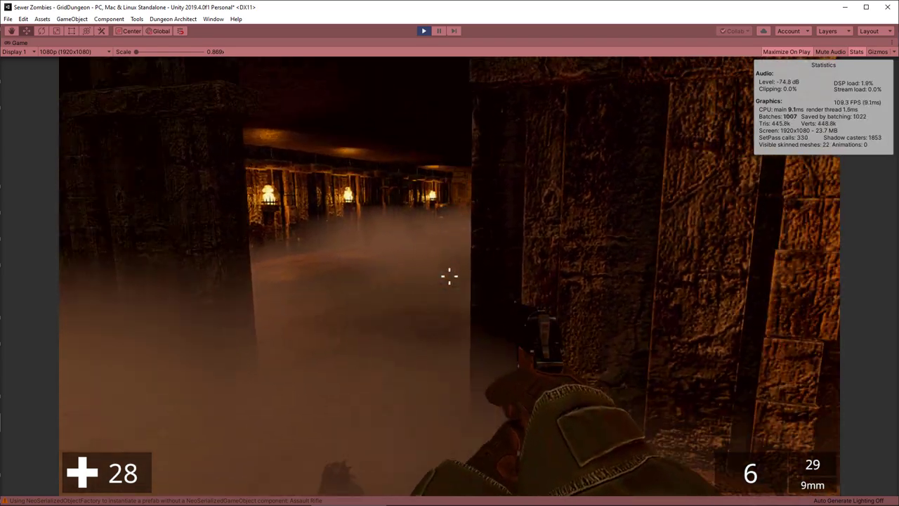
key(w)
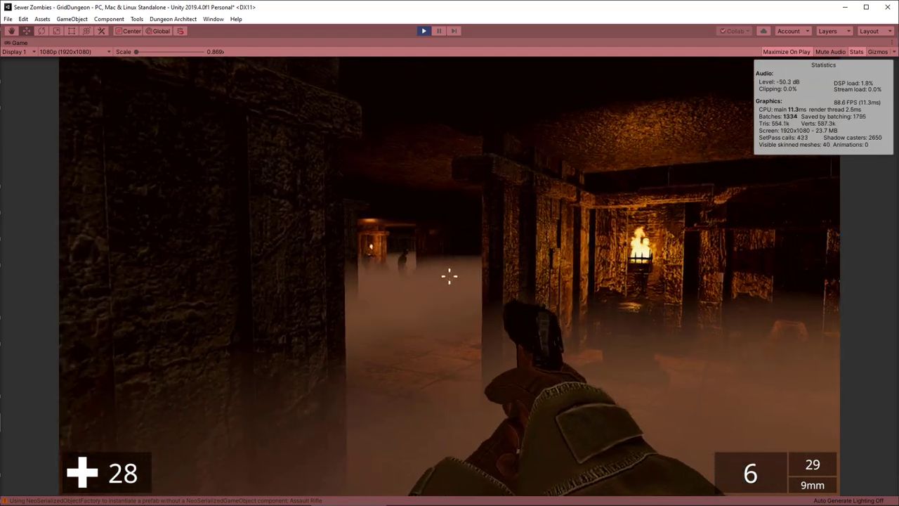
key(w)
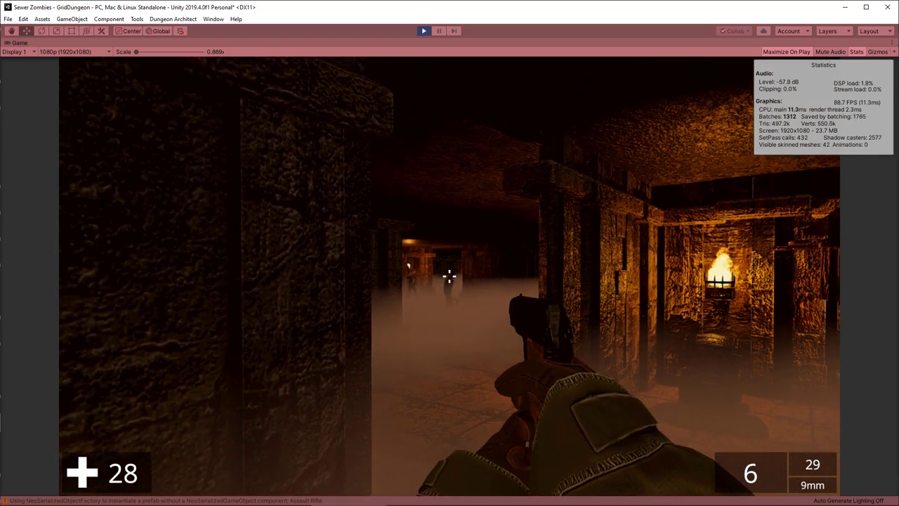
click(449, 276)
click(449, 276)
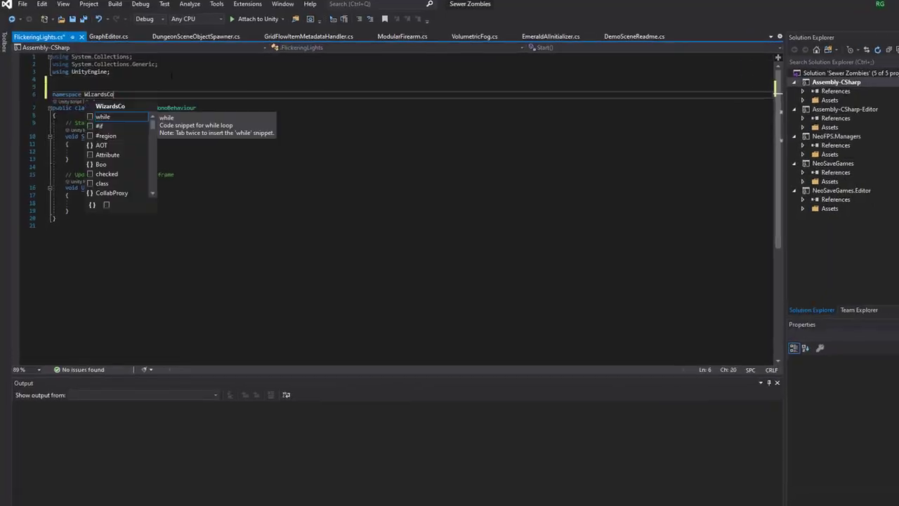
- In FlickeringLights, add the WizardsCode.VFX namespace and the serialized fields m_MinIntensity = 0f, m_MaxIntensity = 1f and smoothing = 5 with tooltips
text(de.VFX)
text(float m_MinIntensity = 0f;)
key(Return)
text(float m_MaxIntensity = 1f;)
key(Return)
text(int smoothing = 5;[SerializeField, Tooltip("")]Minimum light intensity )
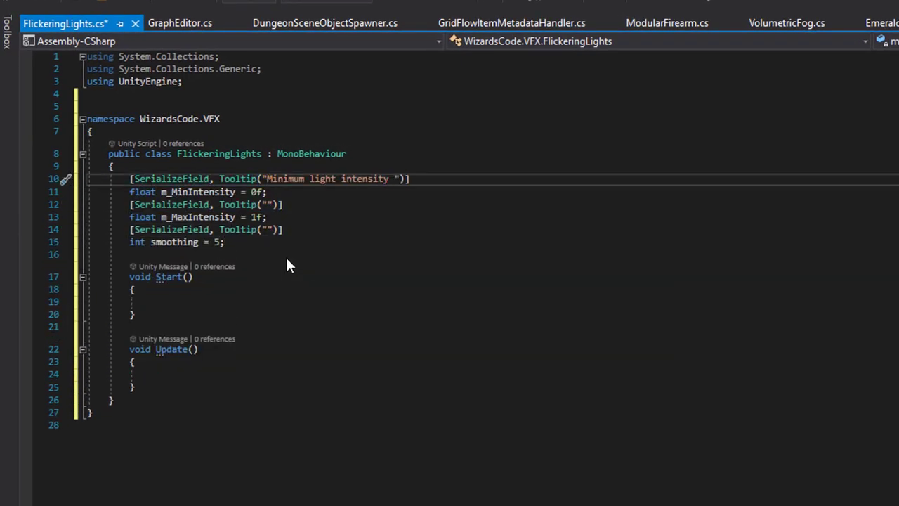
- Complete the intensity tooltips as "Minimum light intensity for the flicker effect." and "Maximum light intensity for the flicker effect."
text(for the flicker effect.)
key(Down)
key(Down)
key(Left)
key(Left)
key(Left)
text(Maximum light intensity for the flicker effect.)
key(Down)
key(Down)
key(Left)
key(Left)
key(Left)
- Write the smoothing tooltip explaining lower values as sparks (lots of flickering), mid as torch (some flickering) and high as lantern
text(How to smooth out the randomness; lower vlaues = sparks)
click(489, 230)
text(, mid = torch (some flickering), high = lant)
click(564, 229)
text((lots of flickering))
click(622, 228)
text((some flickering))
- In Start, collect the child Light components into a generated _lights field and the child Renderer components into _renderers
click(140, 301)
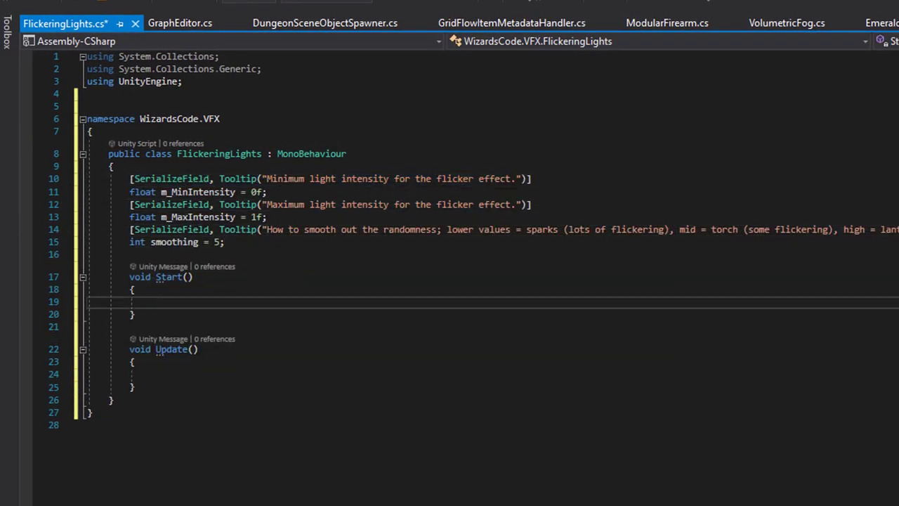
text(_lights gameObject.GetComponentsInChildren<Light>();=)
key(ctrl+period)
key(Return)
key(Return)
text(_renderers = gameObject.GetComponentInChildren<Renderer>();)
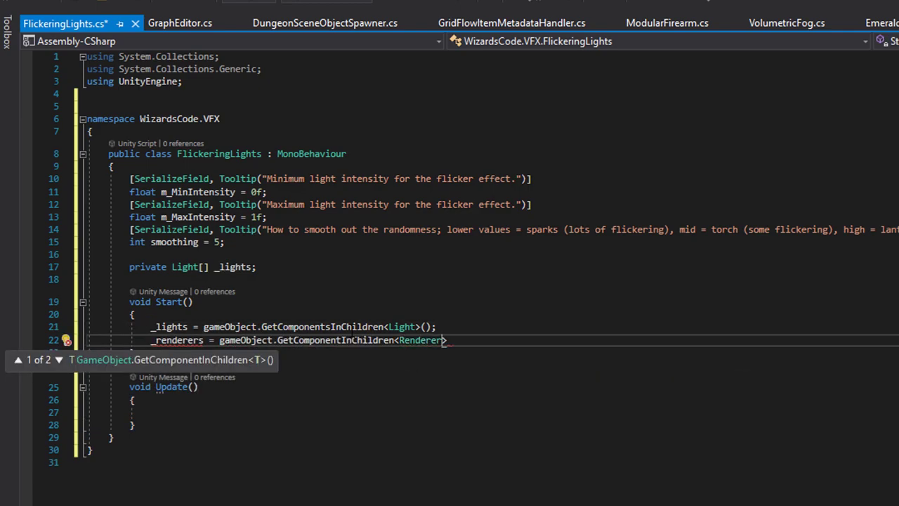
- Create the _materialEmmissionColors array with a length of _renderers.Length and generate the missing private array fields
key(Return)
text(_materialEmmissionColors = new Color[_renderers.Length];)
key(ctrl+period)
key(Return)
text(s[i])
key(ctrl+period)
key(Return)
key(Return)
key(Return)
- Add a for loop over _renderers that stores each material's "_EmissionColor" in _materialEmmissionColors[i]
text(for (int i = 0; i < _renderers.Length; i++))
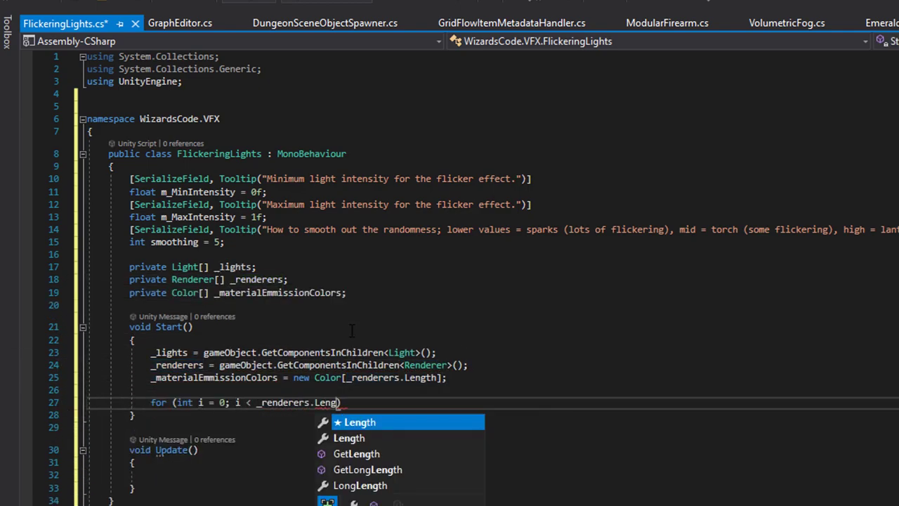
text( { _materialEmmissionColors[i] = _renderers.mater)
key(BackSpace)
key(BackSpace)
key(BackSpace)
key(BackSpace)
key(BackSpace)
key(BackSpace)
text([i].material.GetColor("_EmissionColor");)
- After the loop in Start, initialise smoothQueue as a new Queue<float>(smoothing) and generate its field
click(554, 440)
key(Return)
key(Return)
text(smoothQueue = new Queue<float>(smoothing);)
key(ctrl+period)
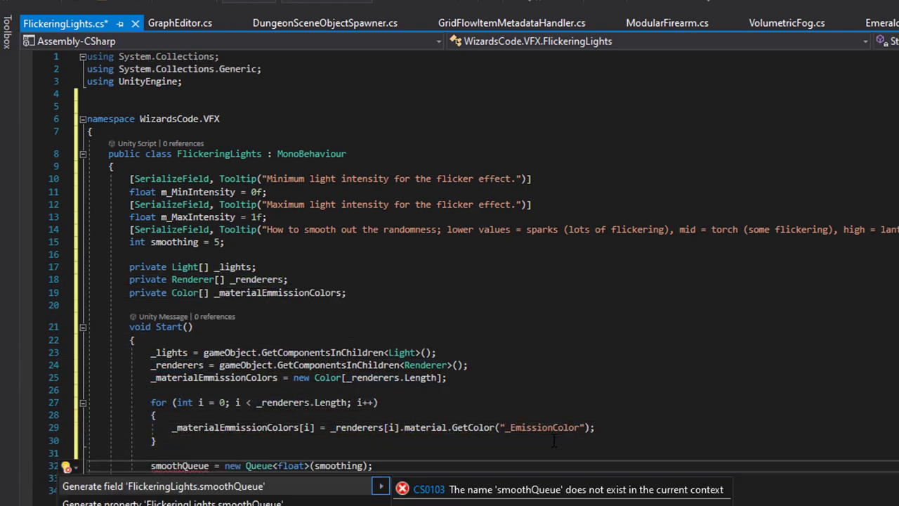
key(Return)
- Rename the script's fields to the underscore style: _minIntensity, _maxIntensity, _smoothing and _smoothQueue
click(179, 193)
text(_maxIntensity)
key(Return)
key(Down)
key(Down)
key(ctrl+r)
key(ctrl+r)
text(_smoothing)
key(Return)
- Add a public Reset method that clears _smoothQueue
key(Return)
key(Return)
text(public void Reset() { _smoothQueue.Clear();)
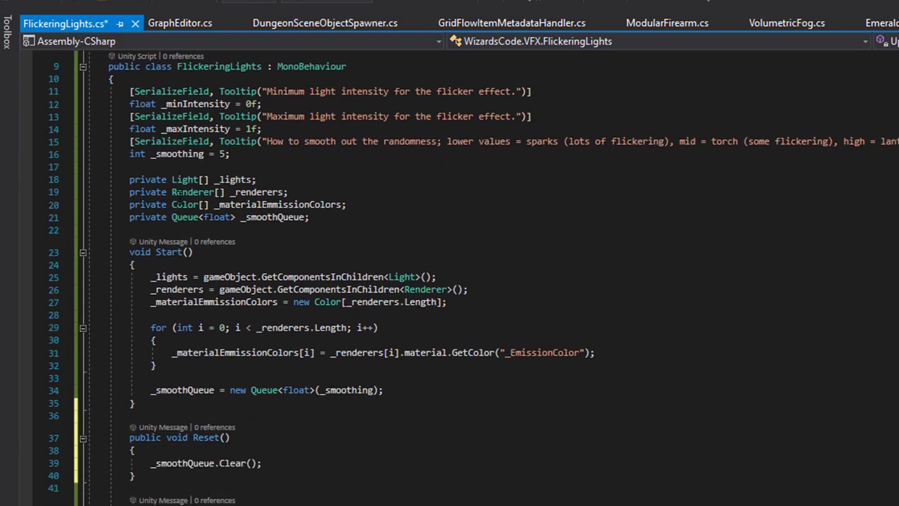
- In Update, subtract dequeued values from lastSum while _smoothQueue.Count >= _smoothing; declare lastSum as a private float and zero it in Reset
scroll(179, 199, down, 7)
text(while (_smoothQueue.Count >= _smoothing) { float lastSum = 0; lastSum -= _smoothQueue.Dequeue();)
click(262, 197)
text(lastSum = 0;)
scroll(261, 197, up, 10)
text(private float lastSum;)
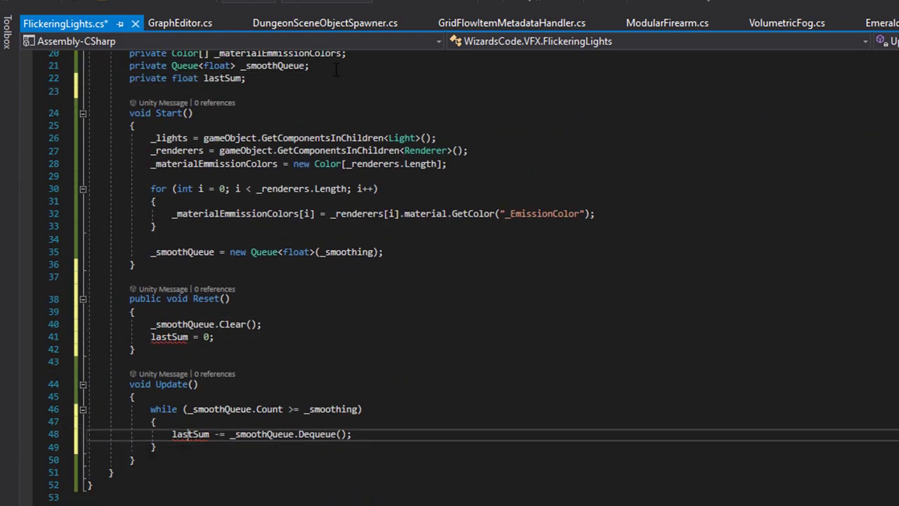
- In Update, pick a random newVal between _minIntensity and _maxIntensity, enqueue it in _smoothQueue and add it to _lastSum
click(209, 451)
text(float newVal = Random.Range(_minIntensity, _maxIntensity);)
key(Return)
text(_smoothQueue.Enqueue(newVal);)
key(Return)
text(_lastSum += newVal;)
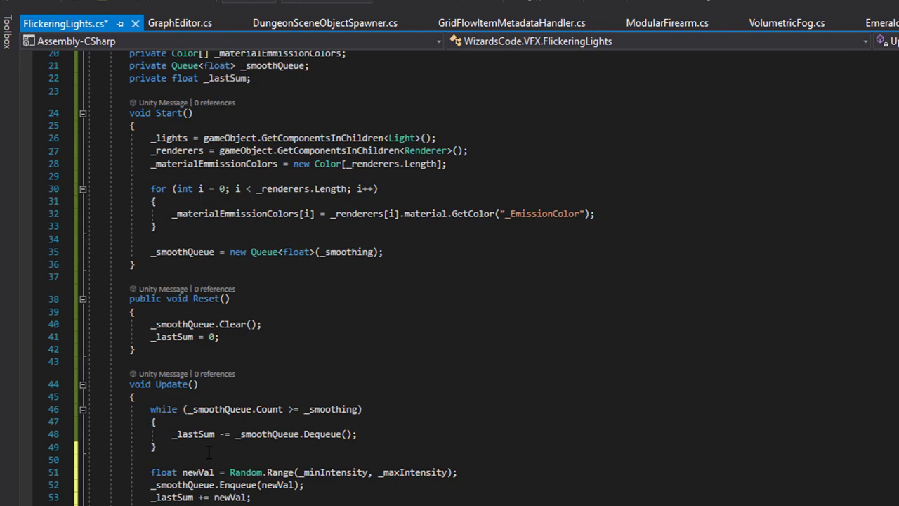
- End Update with a call to SetIntensity passing _lastSum / (float)_smoothQueue.Count
scroll(651, 403, down, 8)
key(Return)
key(Return)
text(SetIntensity(_lastSum / (float)_smoothQueue.Count);)
key(Down)
- Add a SetIntensity(float intensity) method that computes a normalised value from the intensity within the _minIntensity to _maxIntensity range
key(Return)
key(Return)
text(void SetIntensity(float intensity) { float value = ((_maxIntensity - _minIntensity) - (_maxIntensity - intensity)) / (_maxIntensity - _minIntensity);)
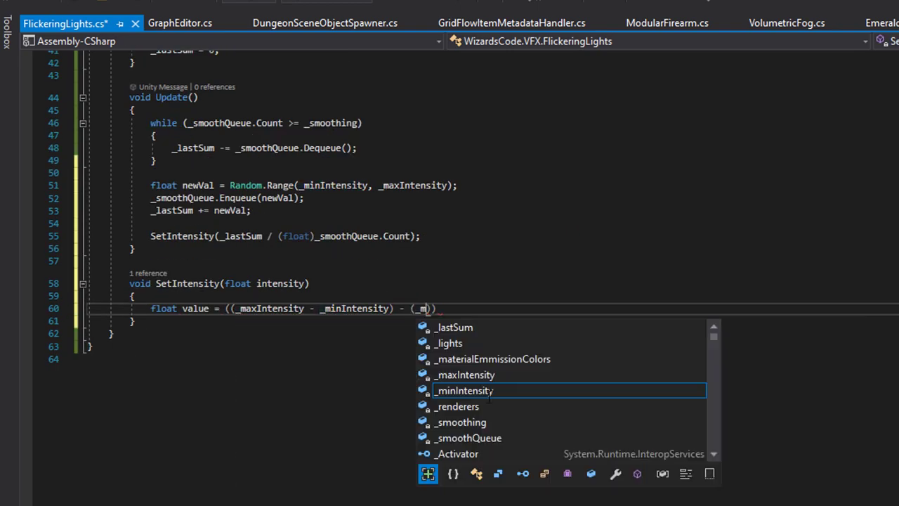
- In SetIntensity, loop over _renderers and set each "_EmissionColor" by lerping from Color.black to its stored emission colour by value
key(Return)
text(for (int i = 0; i < _renderers.Length; i++))
key(Return)
text({)
key(Return)
text(_renderers[i].material.SetColor("_EmissionColor", Color.Lerp(Color.black, _materialEmissionColors[i], value));)
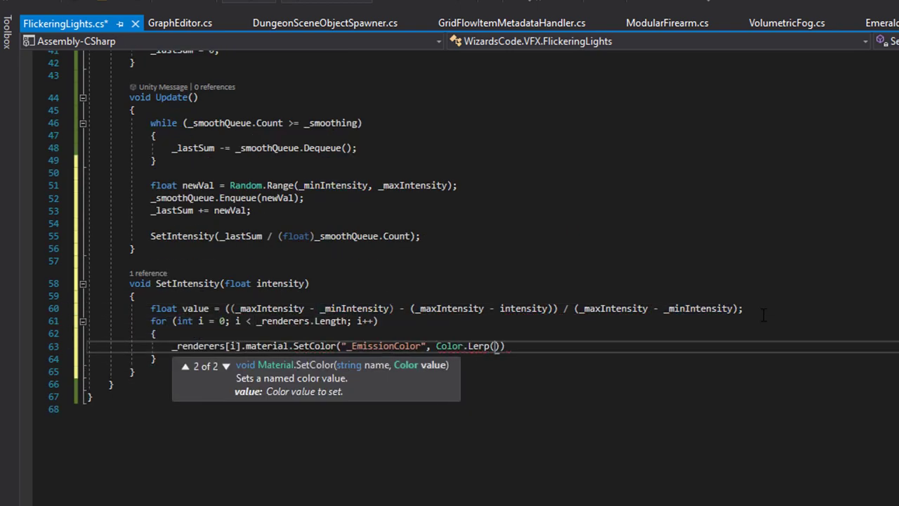
- Add a second loop in SetIntensity over _lights that sets each light's intensity
key(Down)
key(End)
key(Return)
key(Return)
text(for (int i = -; i < _lights.Length; i++)
key(End)
key(Return)
text({)
key(Return)
text(_lightObjects[i].intensity)
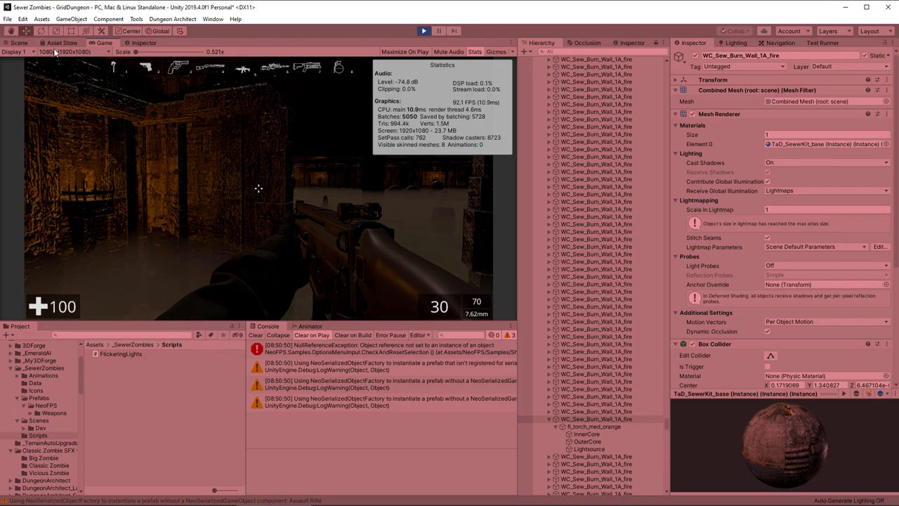
- In the running scene, try the Smoothing value of the Flickering Lights script on the selected WC_Sew_Burn_Wall_1A_fire torch
click(23, 44)
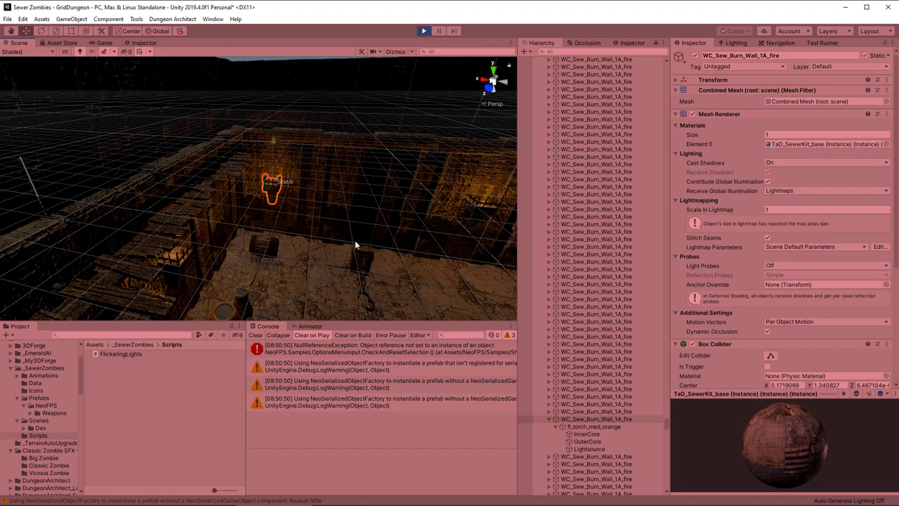
drag(670, 316, 662, 316)
scroll(782, 343, down, 5)
click(768, 269)
click(175, 271)
click(272, 189)
click(769, 269)
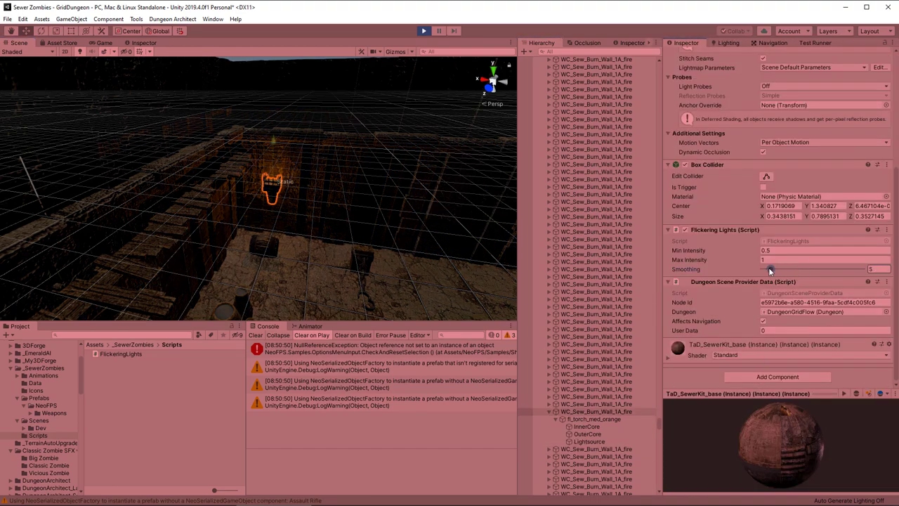
- Stop the play test, set the WC_Sew_Burn_Wall_1A_fire prefab's Flickering Lights Smoothing to 12 and run the game again
key(ctrl+p)
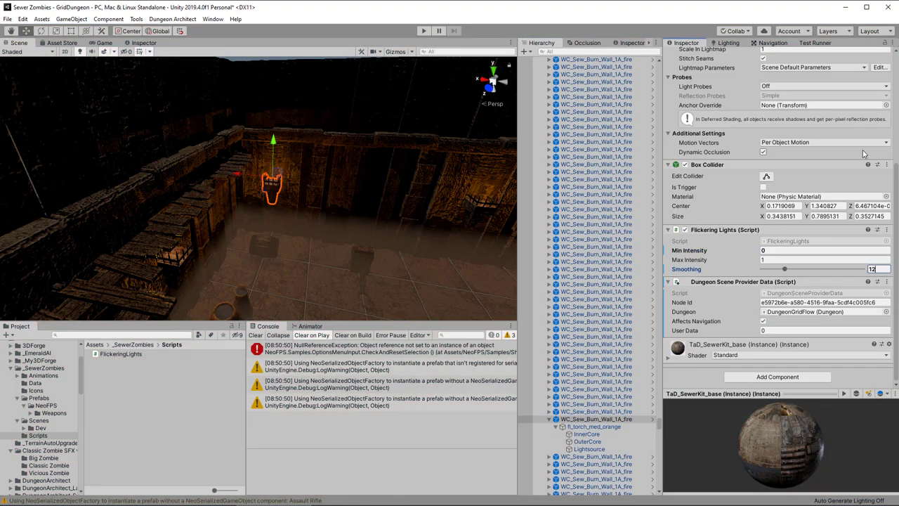
scroll(793, 210, up, 8)
click(858, 84)
click(797, 147)
click(801, 84)
scroll(794, 281, down, 8)
click(793, 311)
key(ctrl+p)
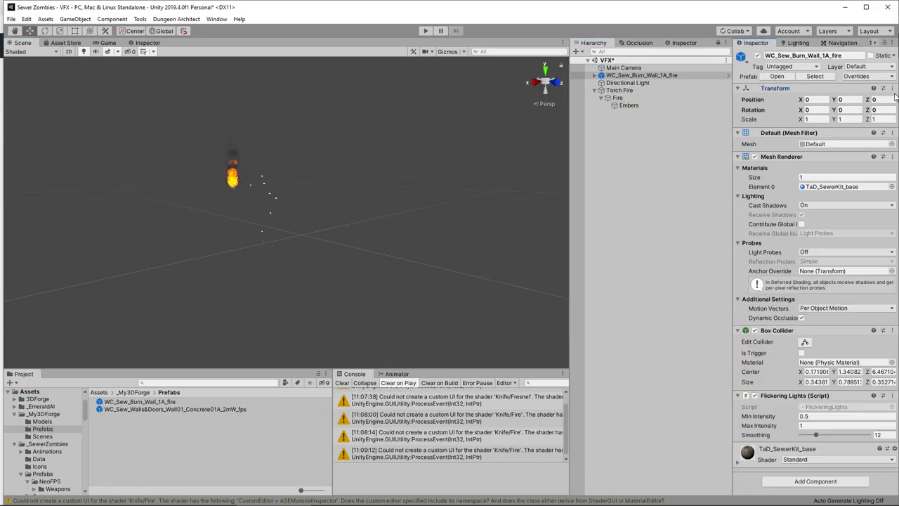
- In the VFX scene, frame the wall torch and parent Torch Fire under its OuterCore object
click(618, 91)
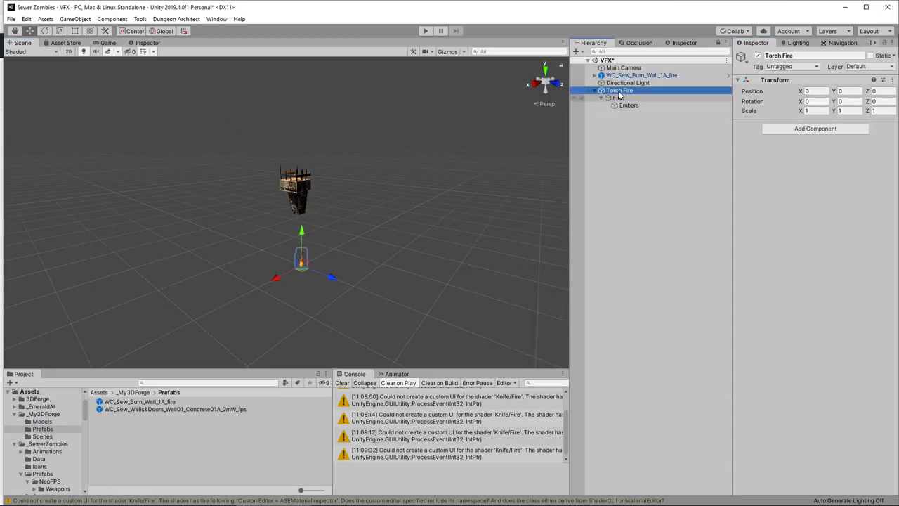
click(298, 184)
key(f)
drag(637, 121, 632, 98)
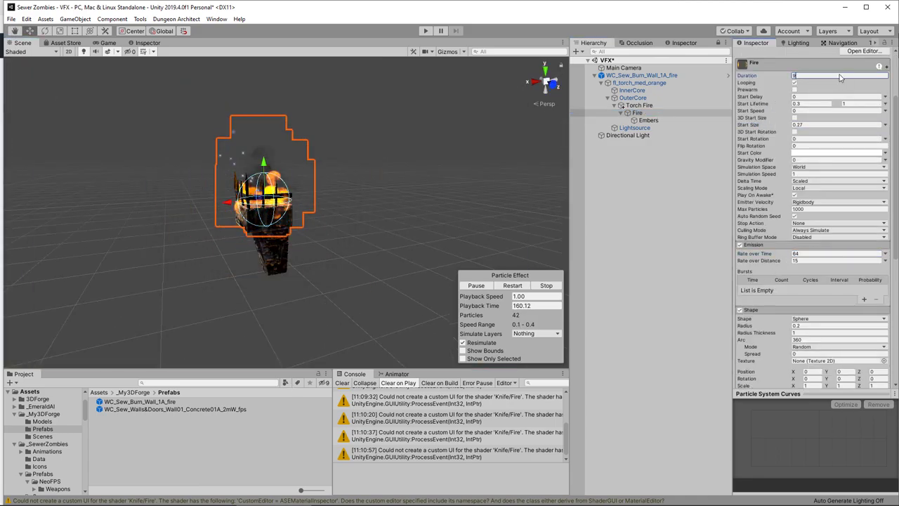
- Set the Fire particles' Start Size to 0.27 and reshape the Size over Lifetime curves to start larger and end smaller
text(0.27)
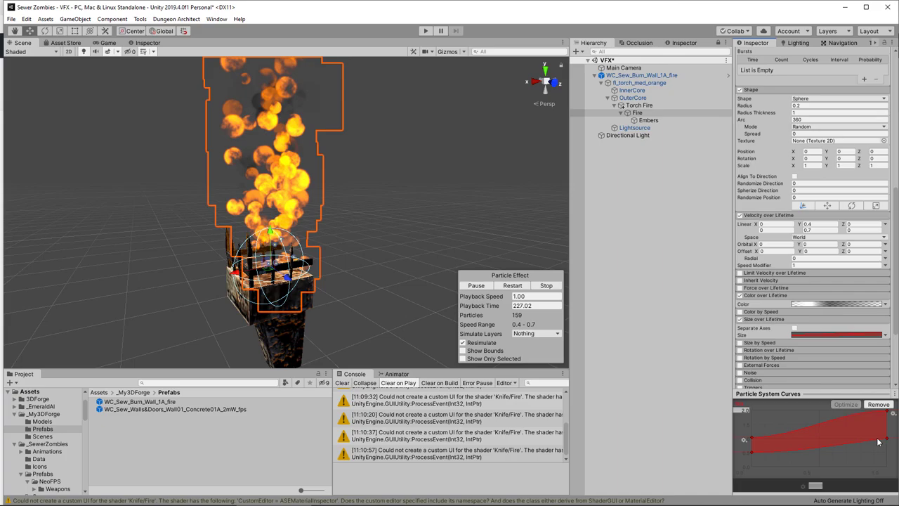
drag(887, 437, 884, 463)
drag(887, 411, 883, 445)
drag(751, 437, 751, 410)
- Enter a value of 3 in one of the lower modules of the Fire particle system
scroll(816, 283, down, 6)
click(807, 344)
click(808, 313)
text(3)
scroll(808, 316, down, 6)
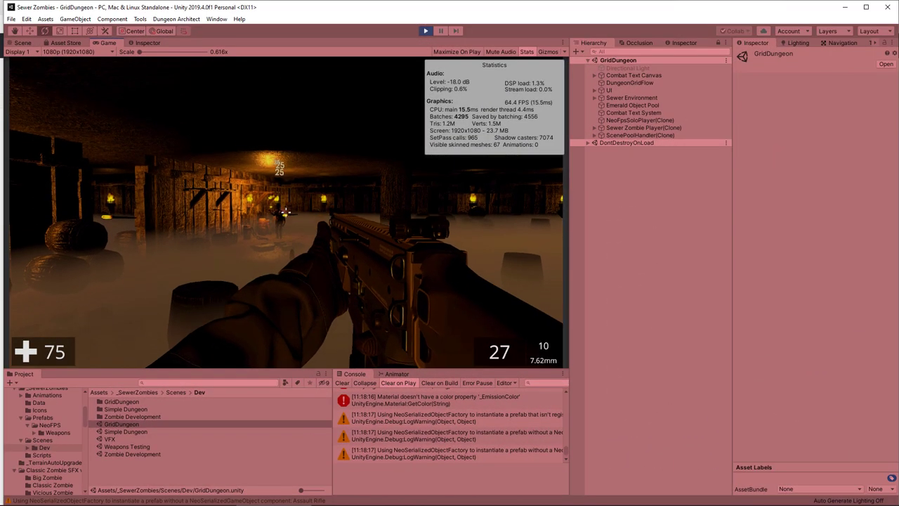
- Play-test the dungeon by moving through the torch-lit rooms and shooting the approaching zombies
key(w)
click(286, 212)
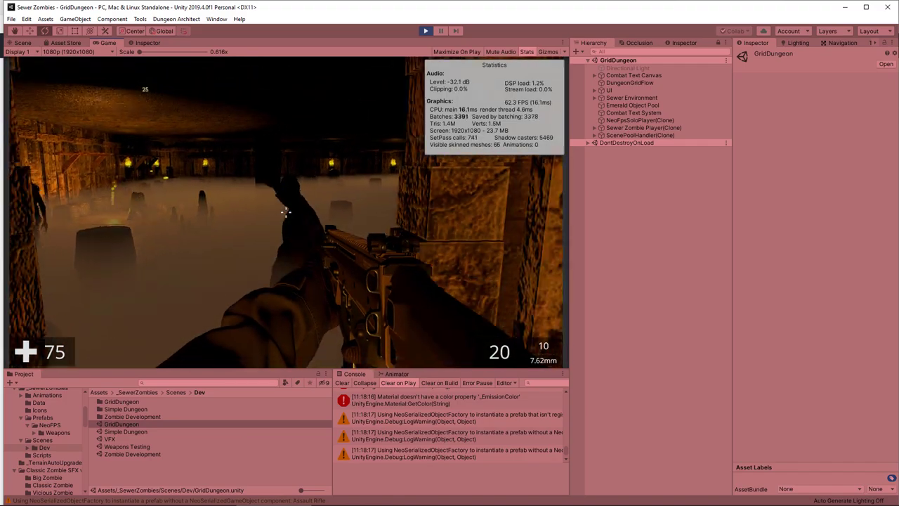
click(285, 211)
click(286, 212)
click(285, 211)
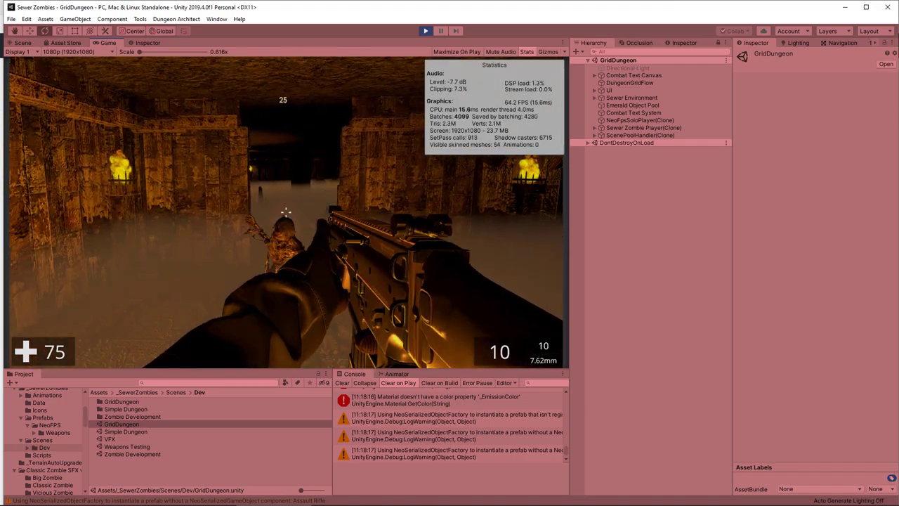
click(285, 211)
click(285, 211)
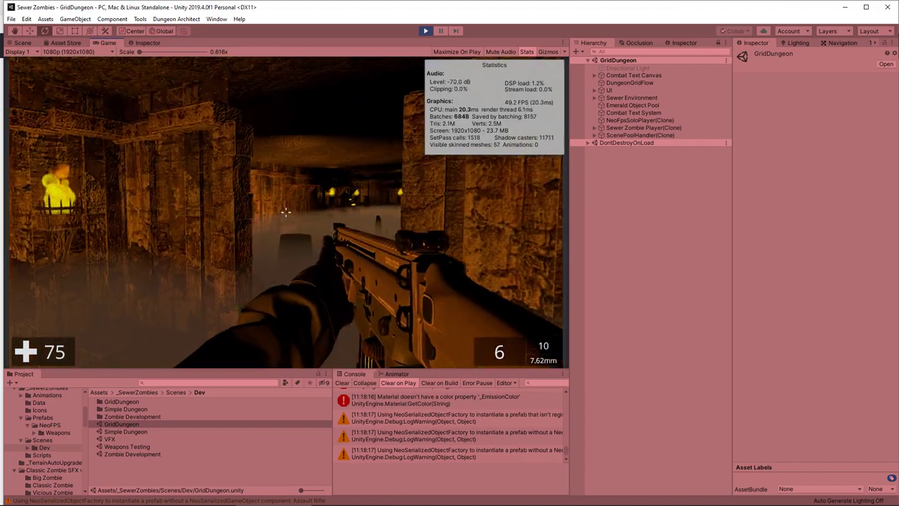
click(285, 211)
click(285, 212)
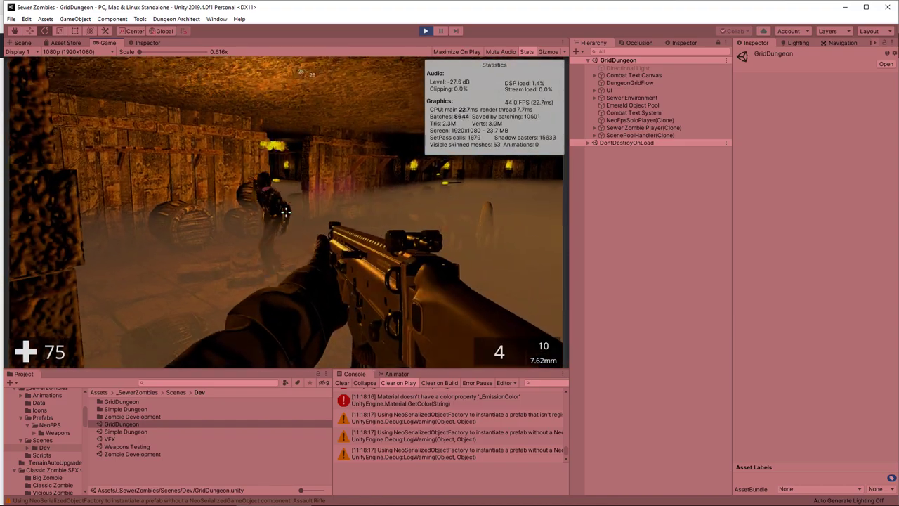
click(286, 211)
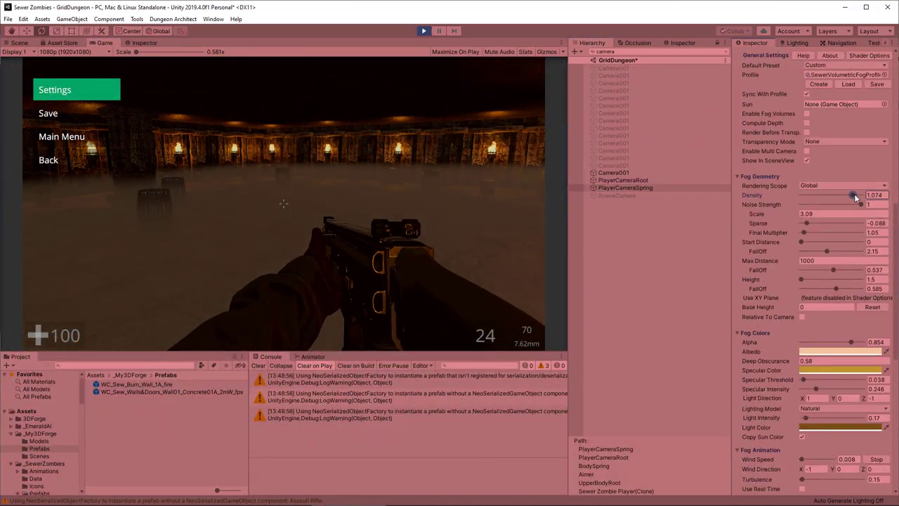
- In the volumetric fog's Fog Geometry, set the noise Scale to 0.31, Height to 10.5 and Base Height to -8
drag(756, 214, 717, 211)
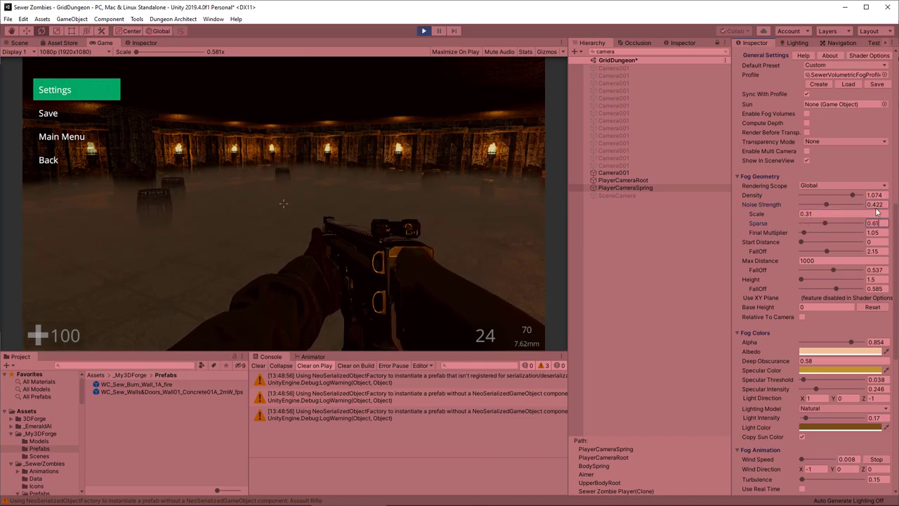
click(884, 280)
text(10)
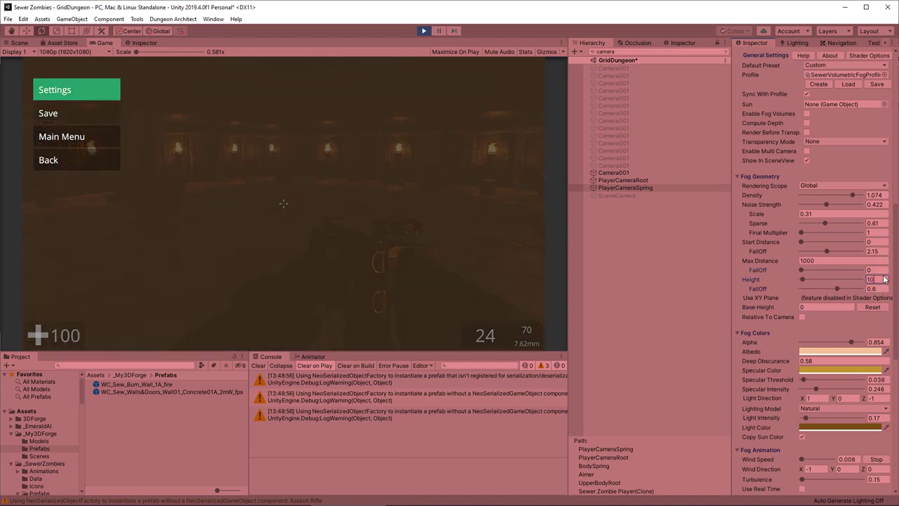
text(.5)
click(833, 307)
text(-8)
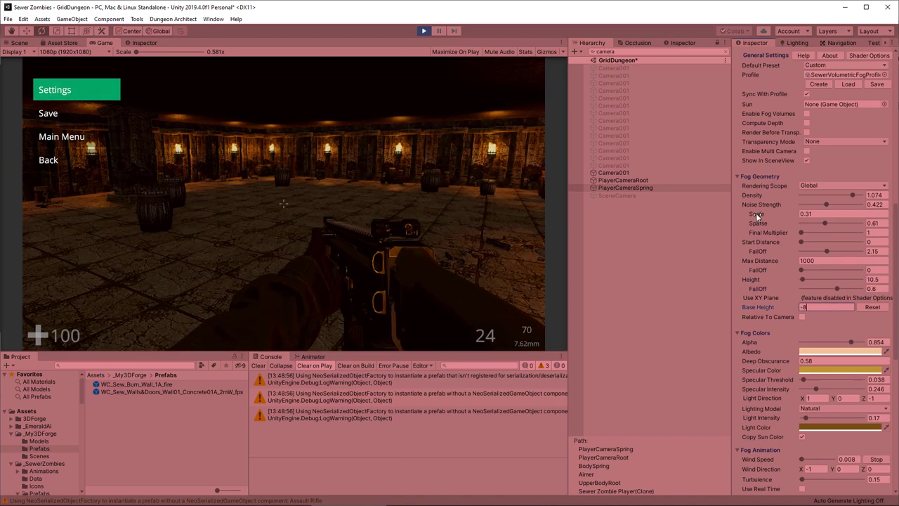
- Set the fog noise Scale to 0.42 and Sparse to -0.06
drag(762, 214, 755, 215)
mouse_move(808, 223)
mouse_down()
mouse_move(796, 223)
mouse_move(808, 224)
mouse_up()
drag(883, 224, 871, 223)
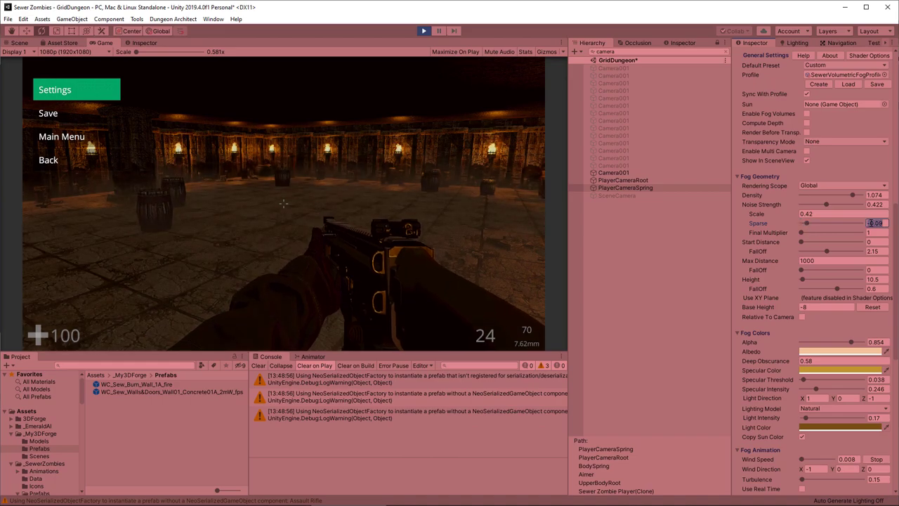
text(-0.6)
key(ctrl+a)
text(-0)
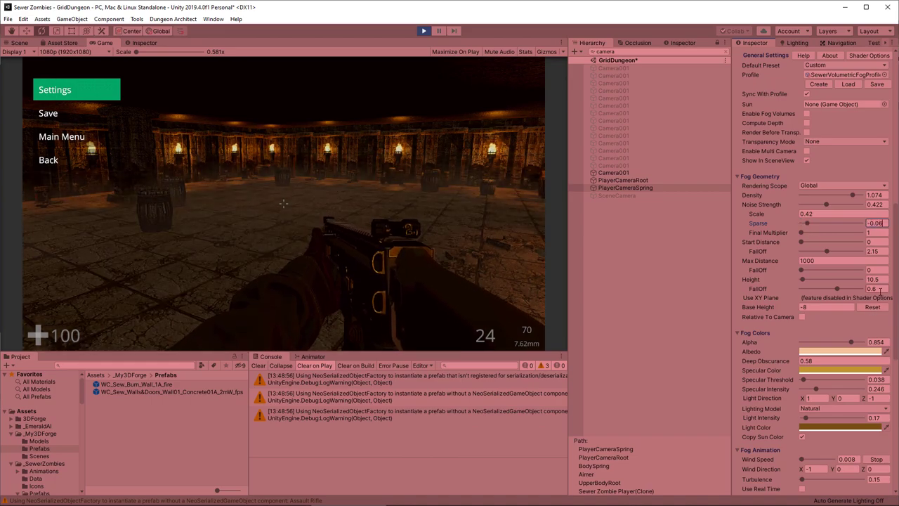
- Set the fog's Height and Start Distance FallOff to 0, Density to 1.201, Noise Strength to 0.5 and Base Height to -7.27
click(878, 288)
text(0)
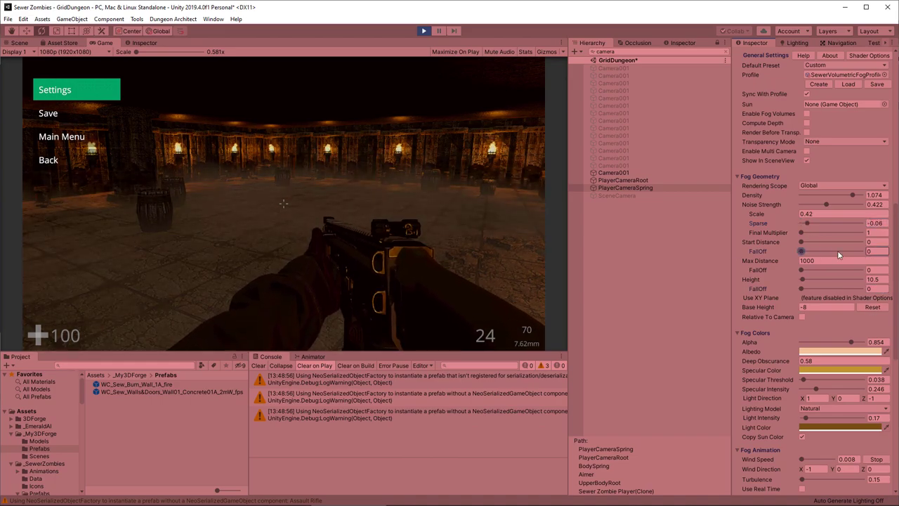
drag(854, 193, 830, 203)
drag(771, 306, 780, 305)
drag(862, 196, 859, 196)
- Change the fog's Specular Color to a light orange and set its Specular Intensity to 0.68
click(826, 368)
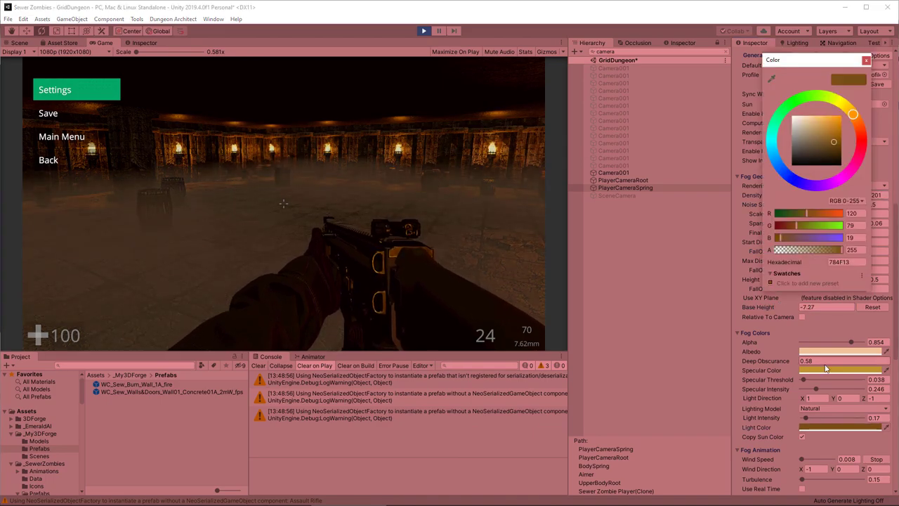
drag(851, 113, 837, 130)
click(765, 379)
drag(765, 388, 771, 380)
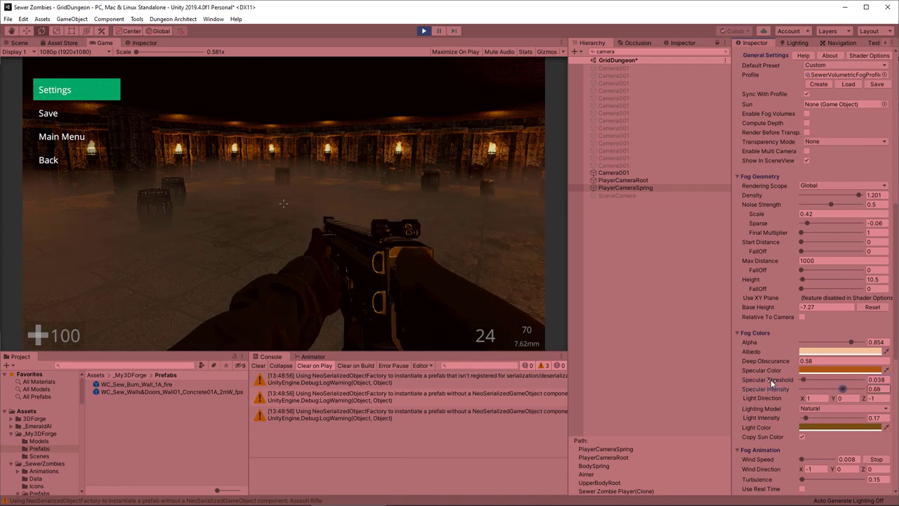
click(839, 370)
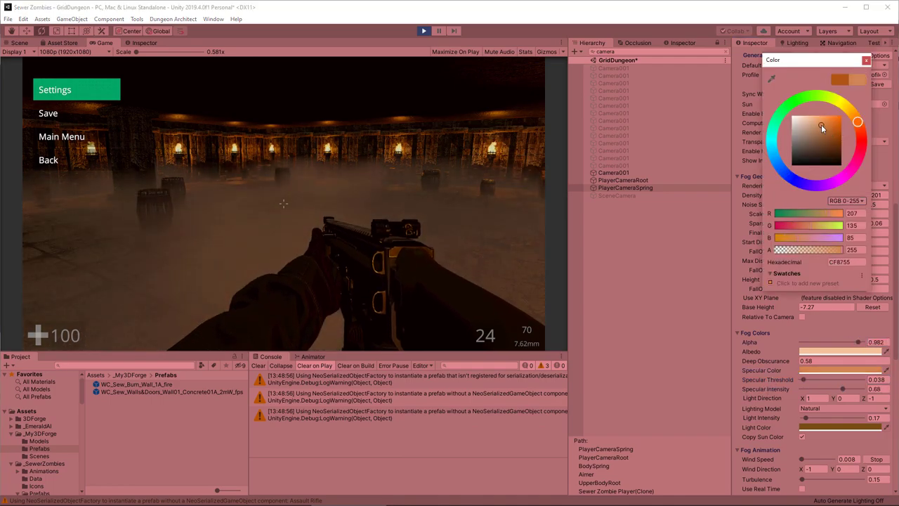
- Set the fog animation's Turbulence to 0.4 and the fog colour's Alpha to 1
drag(801, 478, 804, 479)
click(882, 478)
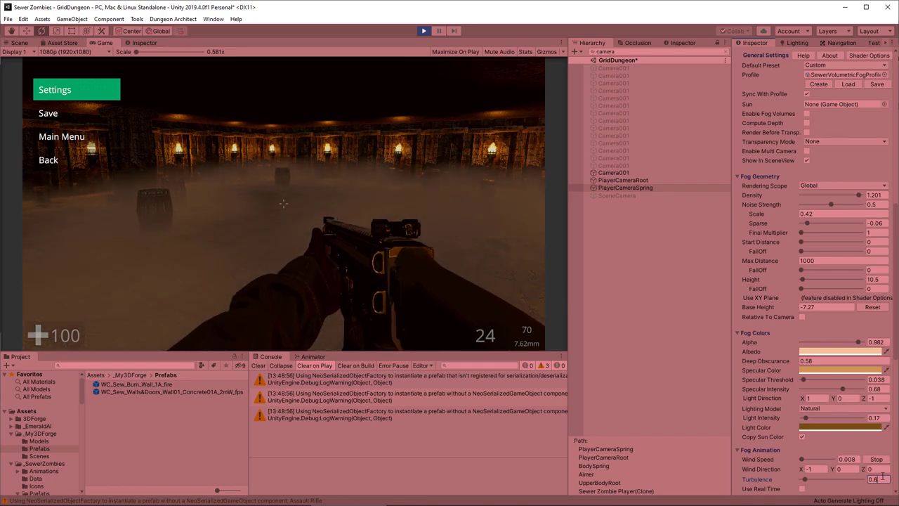
key(BackSpace)
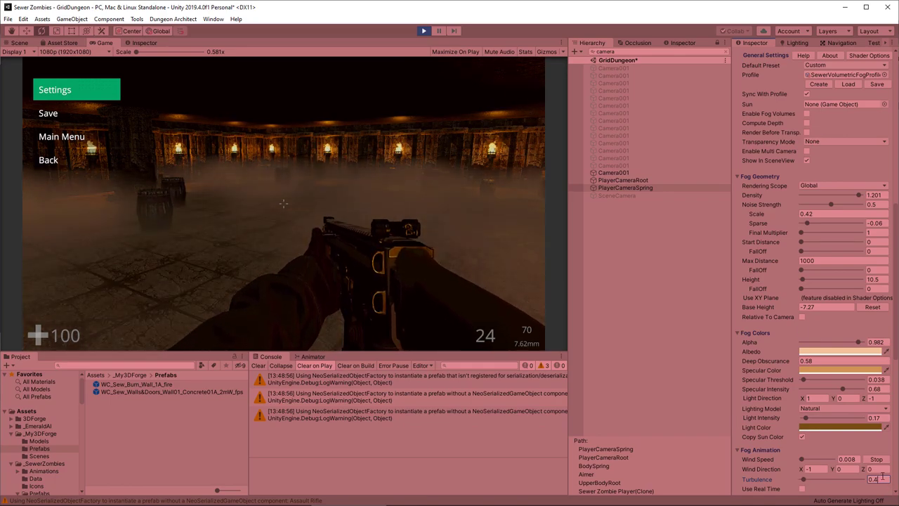
text(4)
click(878, 341)
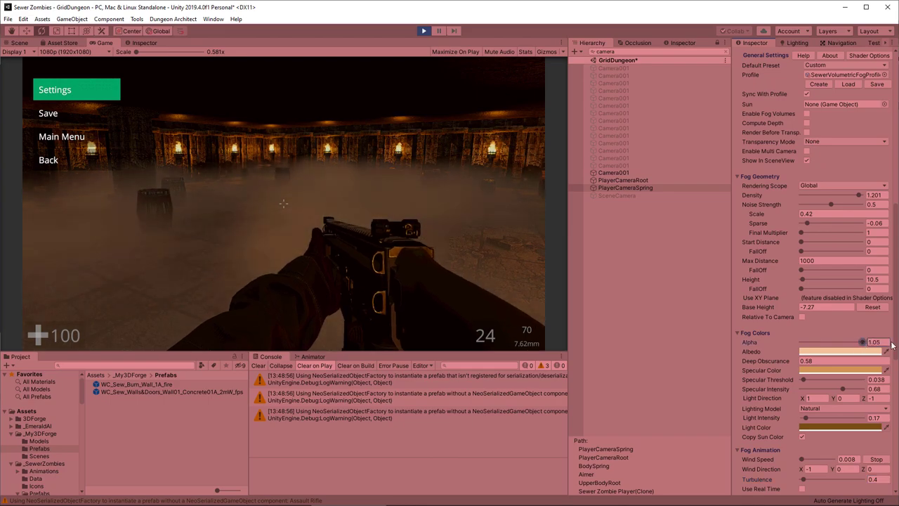
text(1)
- Raise the fog's Noise Strength to about 0.52, slightly lower its Specular Intensity and leave the in-game menu
drag(830, 204, 834, 205)
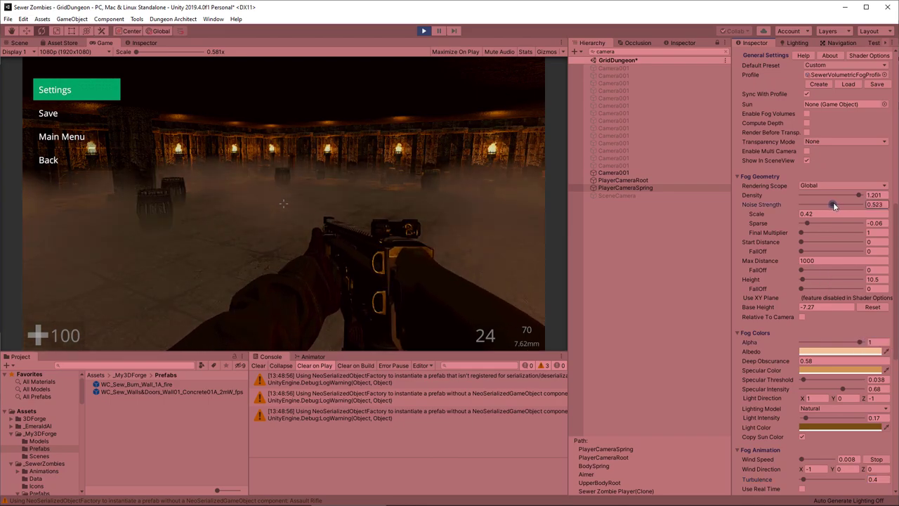
drag(842, 388, 831, 388)
key(Escape)
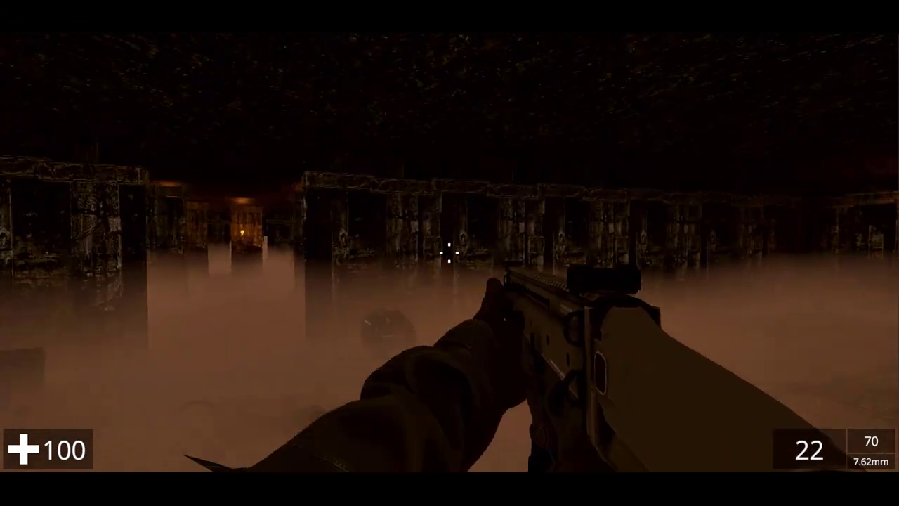
- Play-test the new fog by walking through the dungeon and shooting the torch-carrying zombies
key(w)
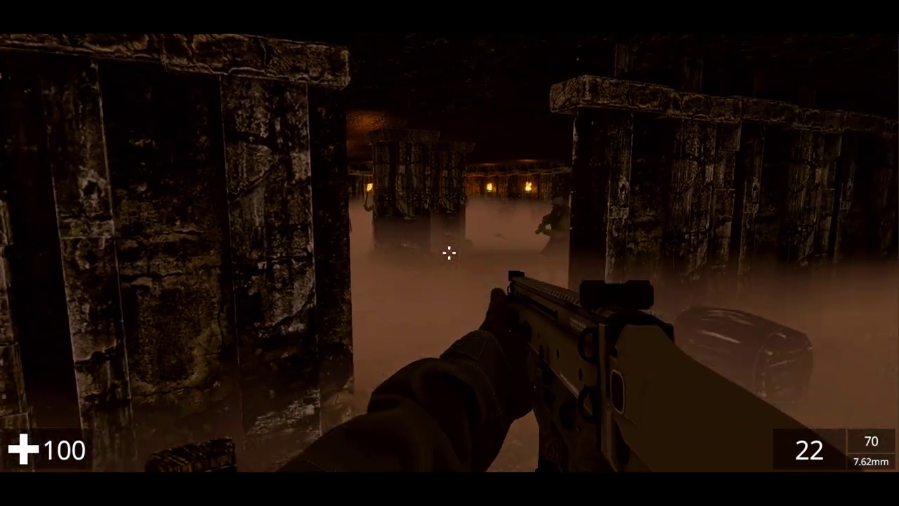
click(450, 253)
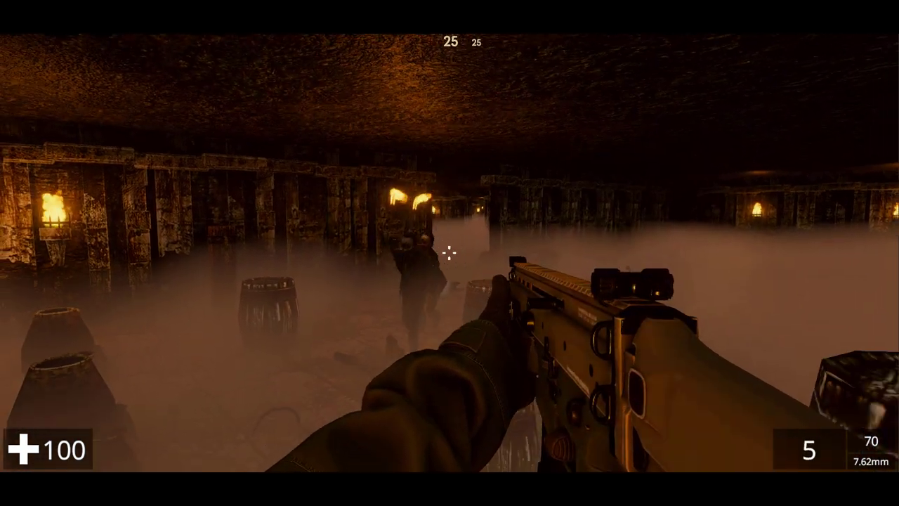
click(450, 253)
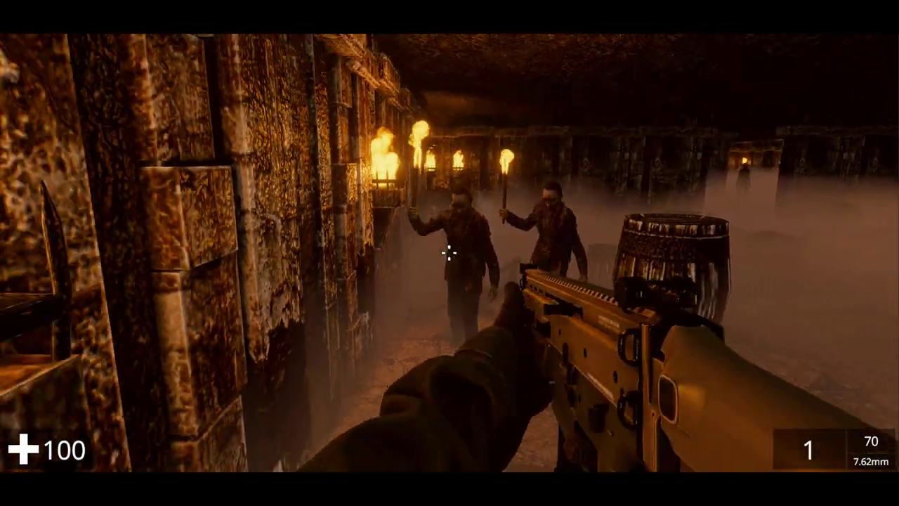
click(449, 253)
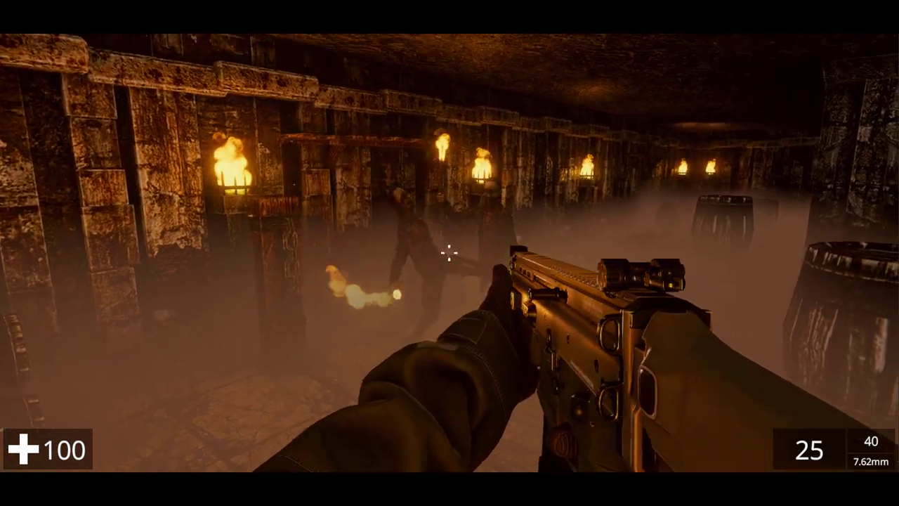
click(449, 253)
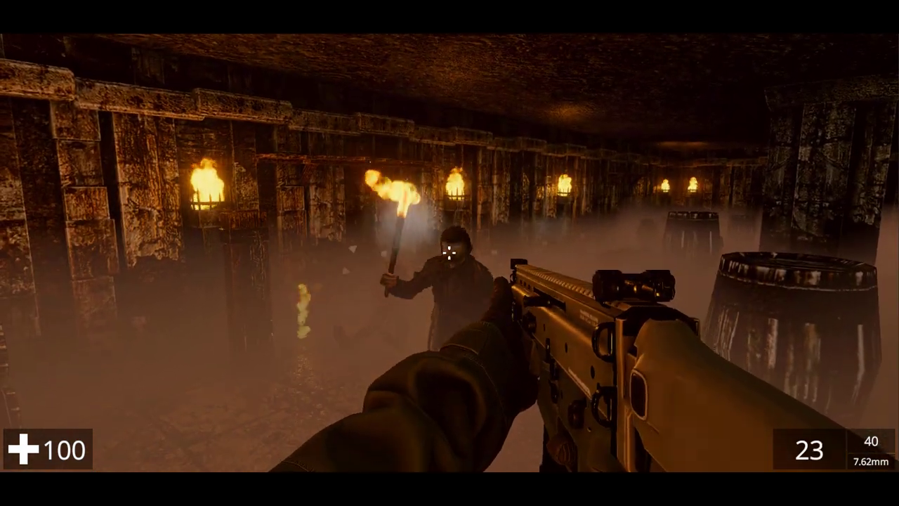
click(449, 253)
click(450, 253)
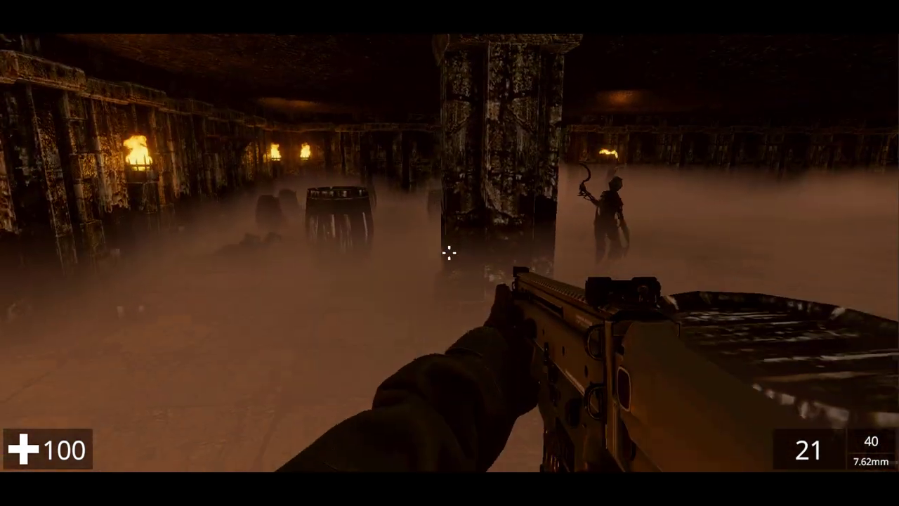
- Shoot the zombie attacking beside the barrel in the fog-filled room
click(449, 253)
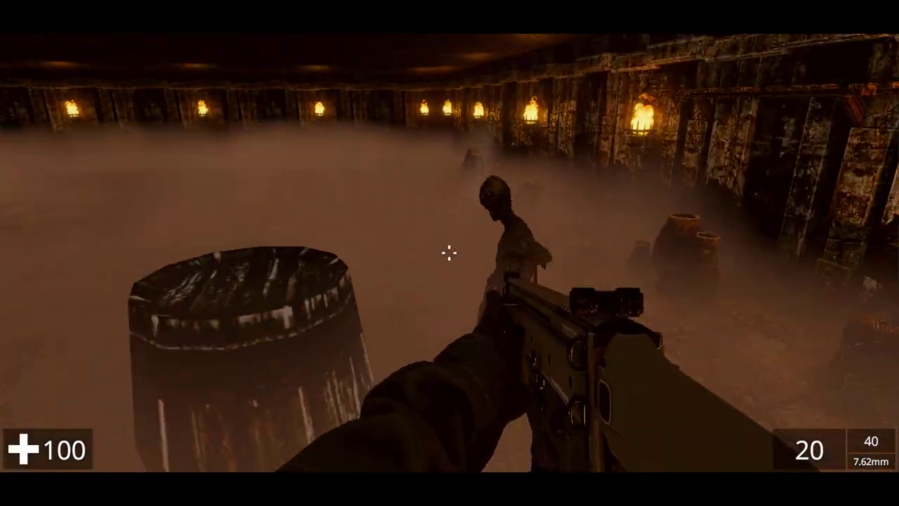
click(450, 252)
click(449, 252)
click(449, 253)
click(449, 253)
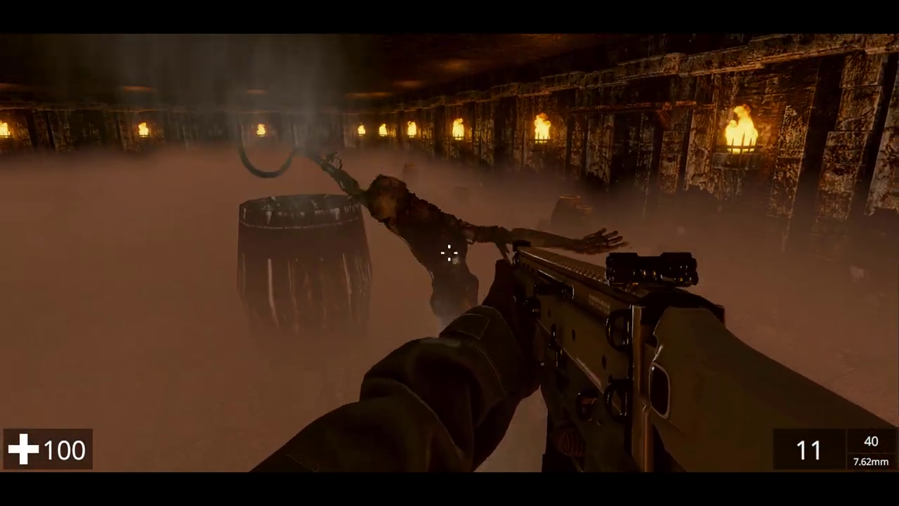
- Move across the foggy room, shoot the distant torch-carrying zombie and reload the rifle
key(w)
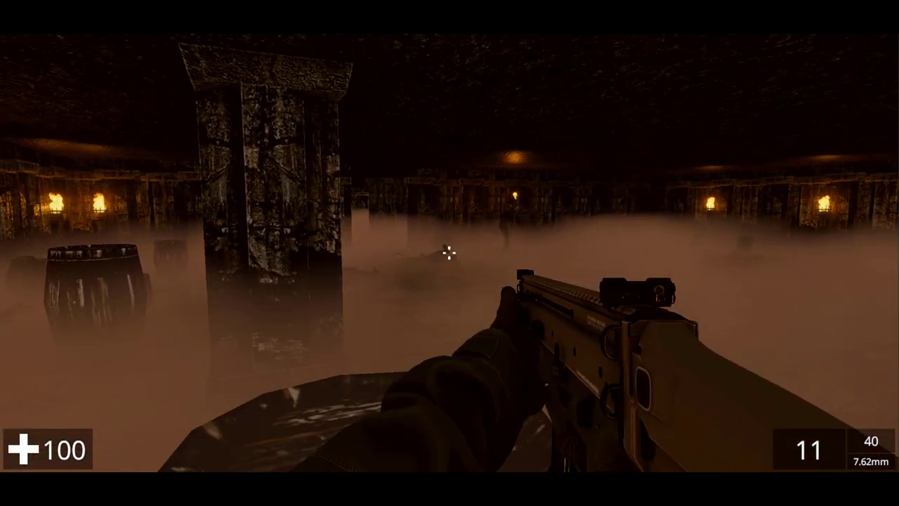
click(449, 253)
click(449, 253)
click(449, 253)
click(449, 253)
click(450, 252)
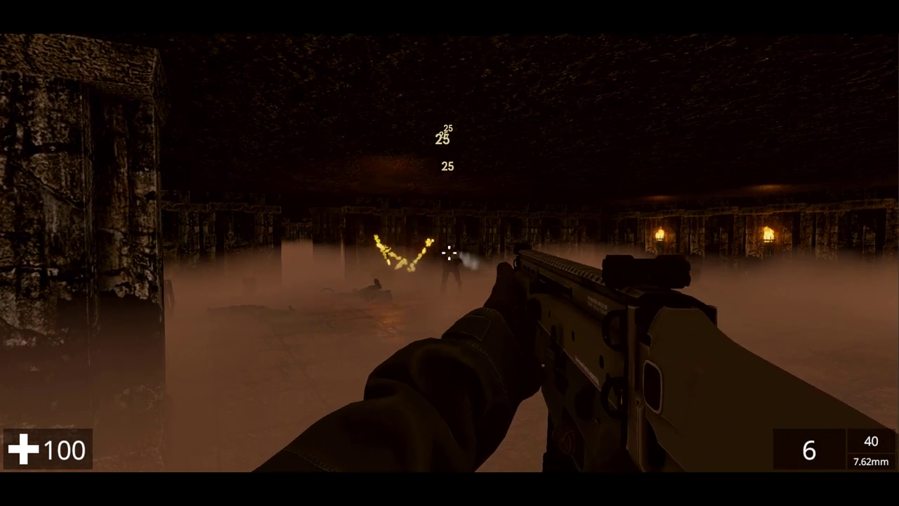
click(449, 253)
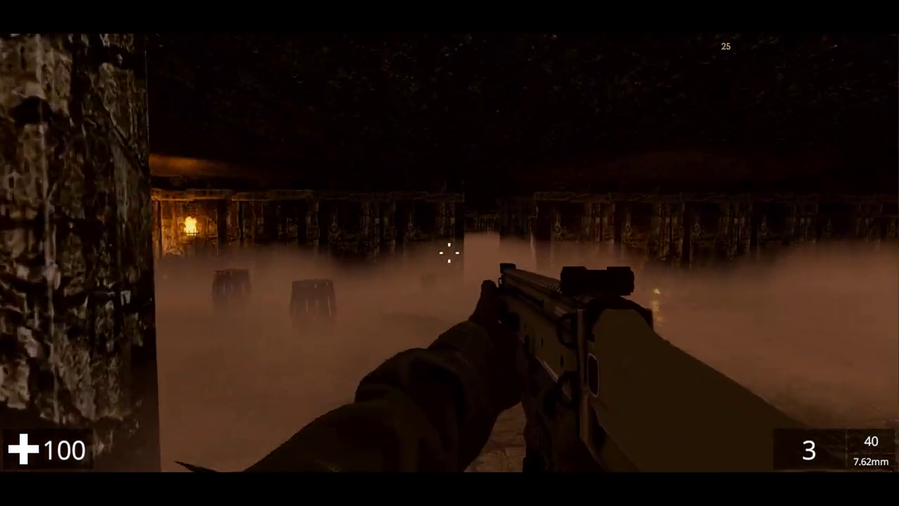
key(r)
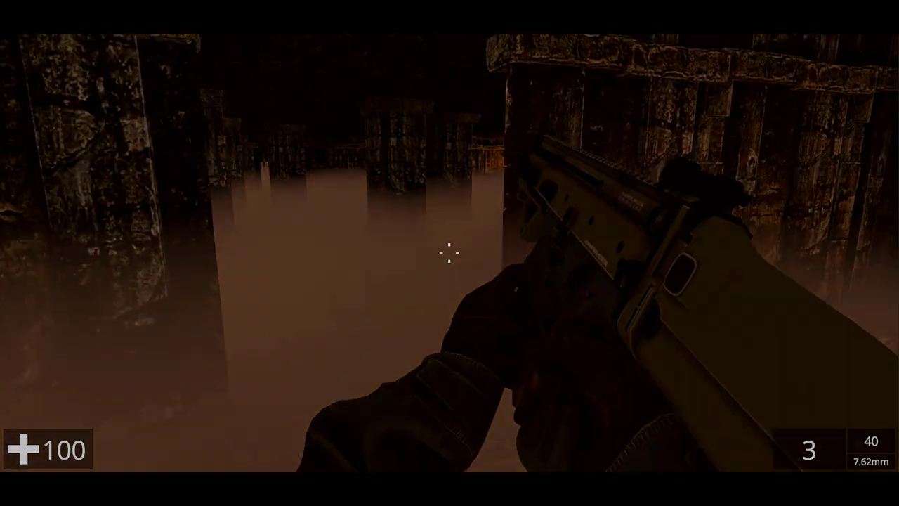